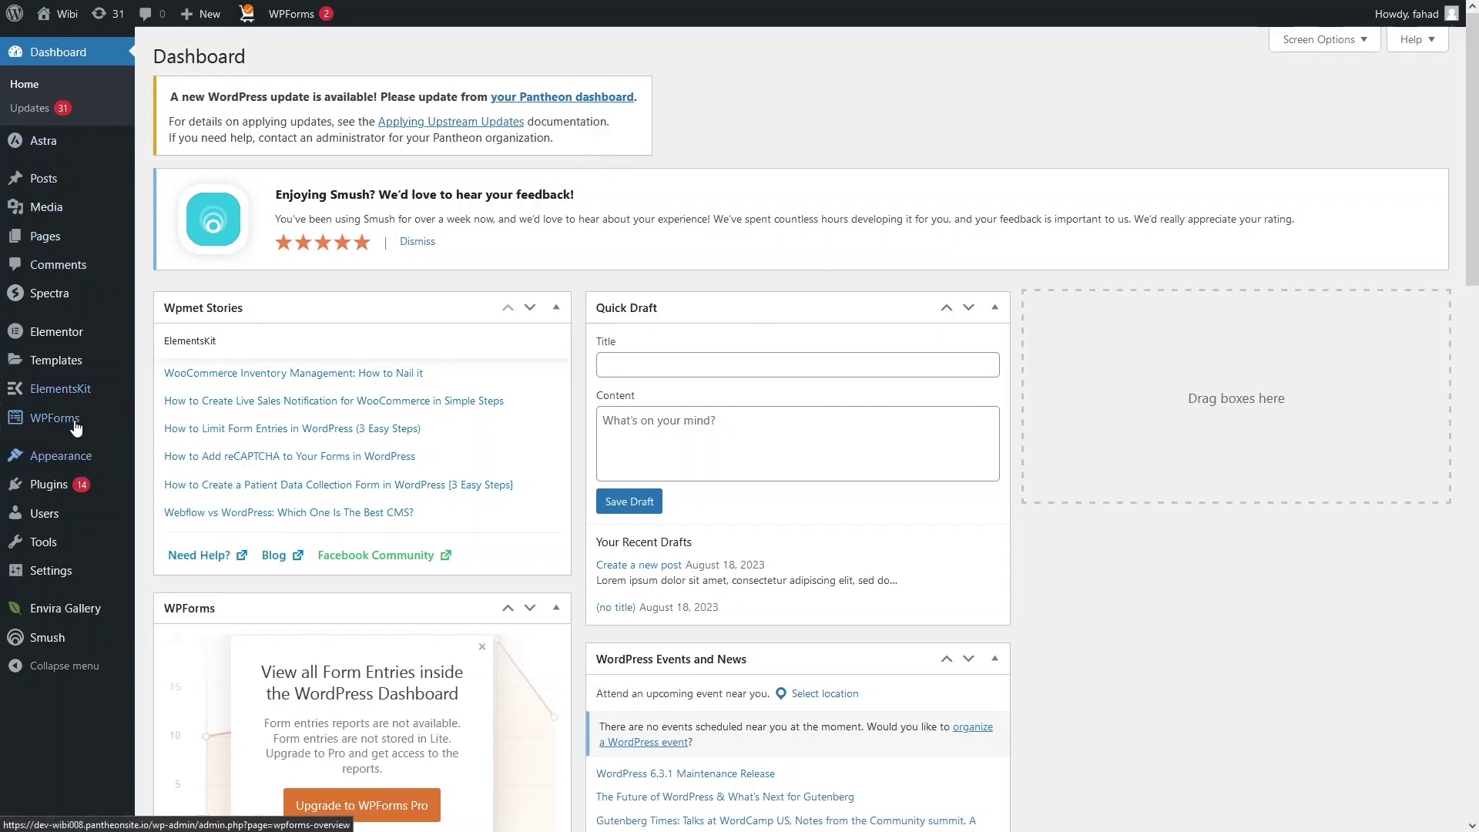
Step: Delete the placeholder List block from the Main Sidebar and save the widgets with Update
{"action": "mouse_move", "coordinate": [74, 454]}
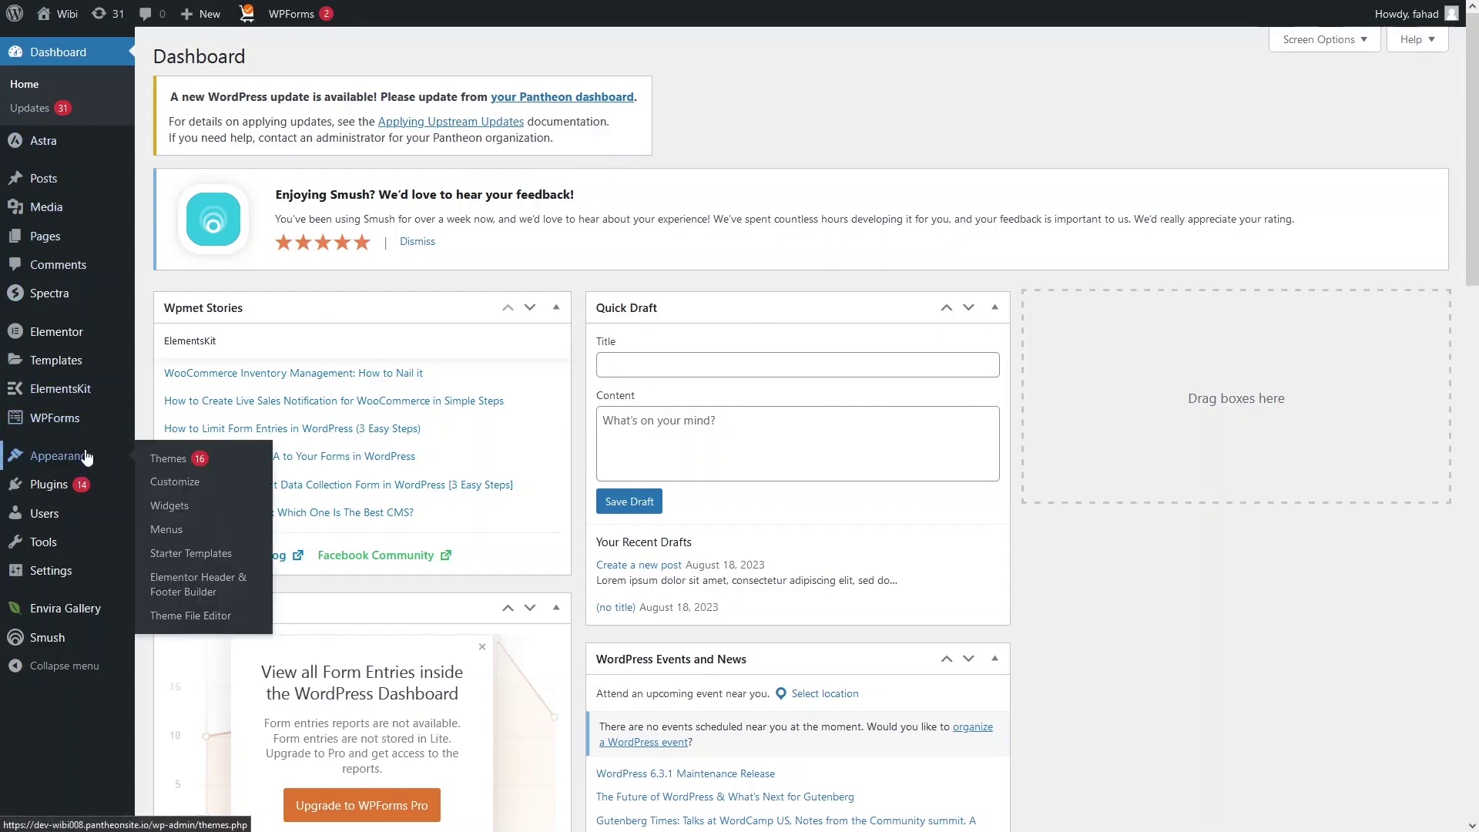
{"action": "left_click", "coordinate": [187, 509]}
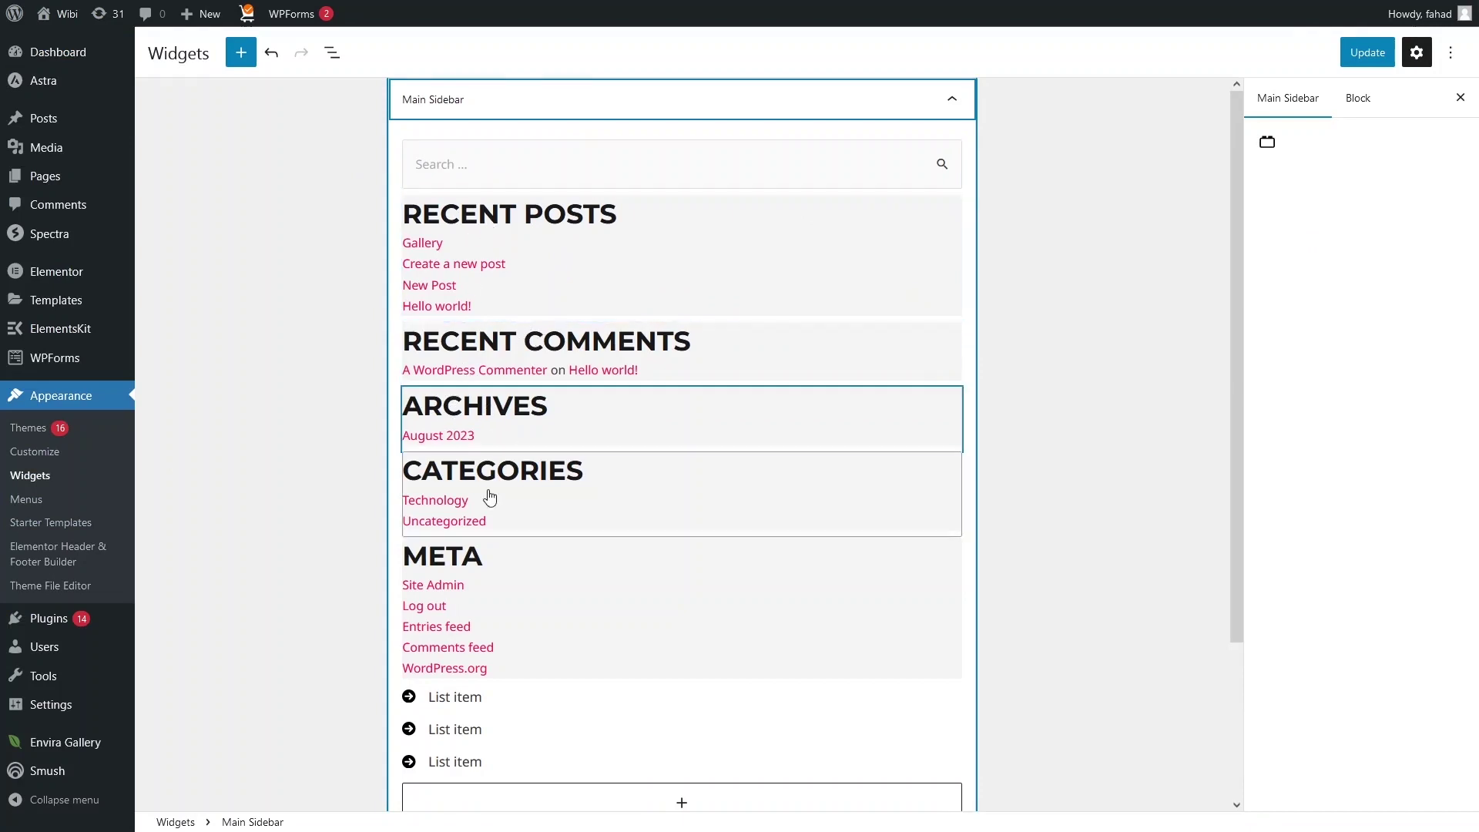
{"action": "scroll", "coordinate": [426, 664], "scroll_direction": "down", "scroll_amount": 2}
{"action": "left_click", "coordinate": [426, 665]}
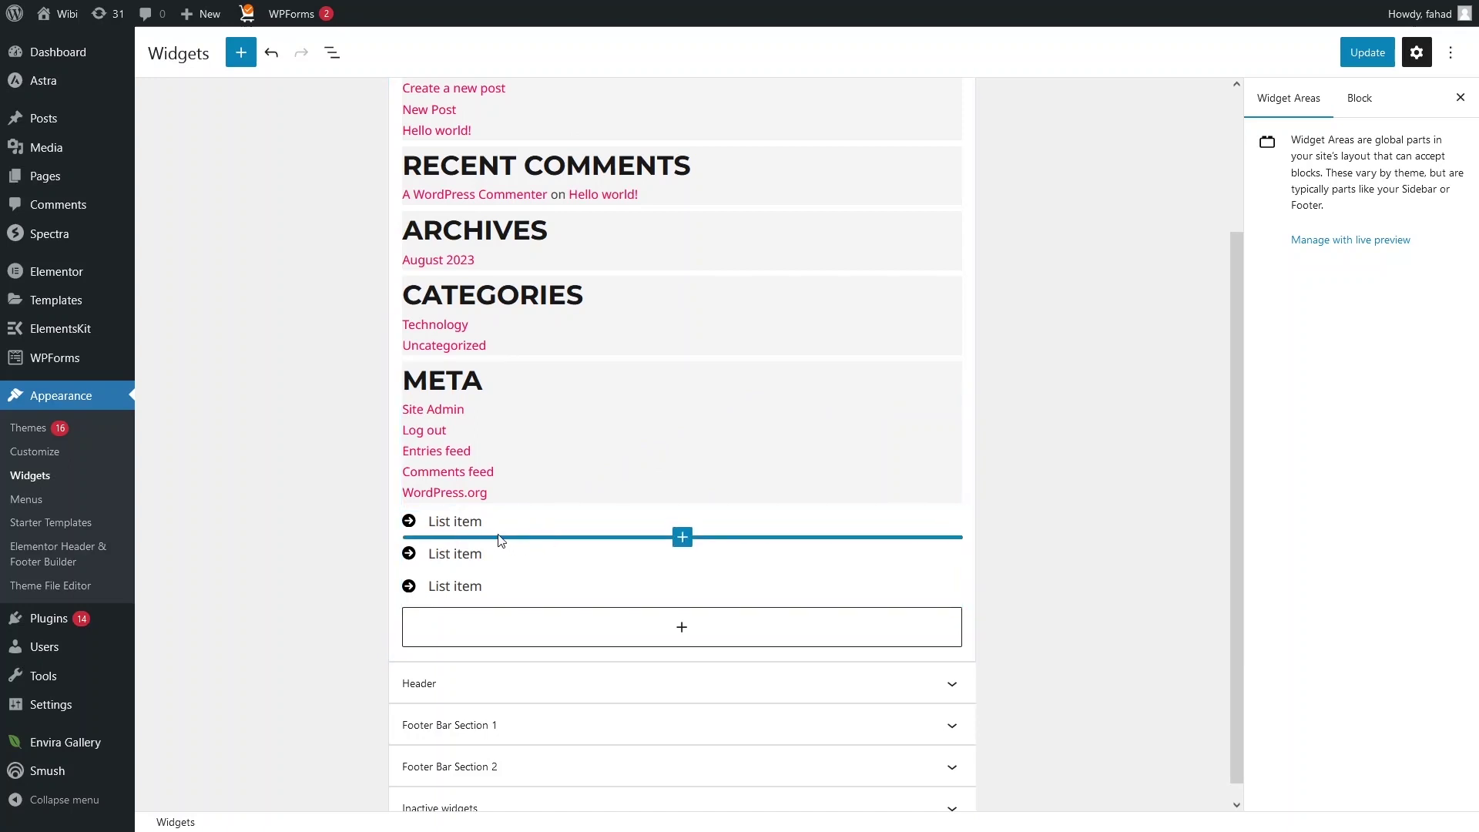
{"action": "left_click", "coordinate": [766, 557]}
{"action": "key", "text": "ctrl+z"}
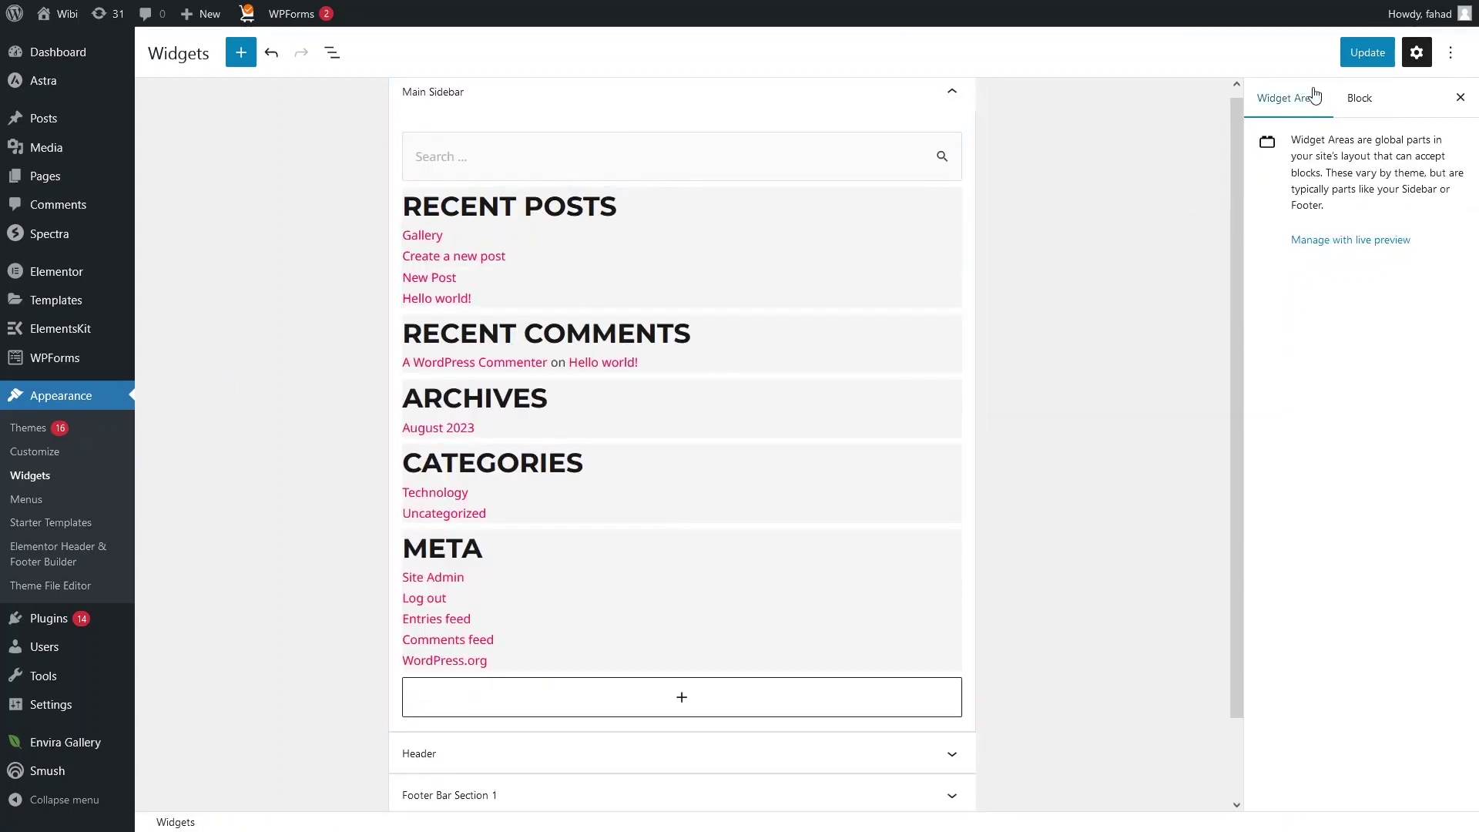
{"action": "left_click", "coordinate": [1367, 52]}
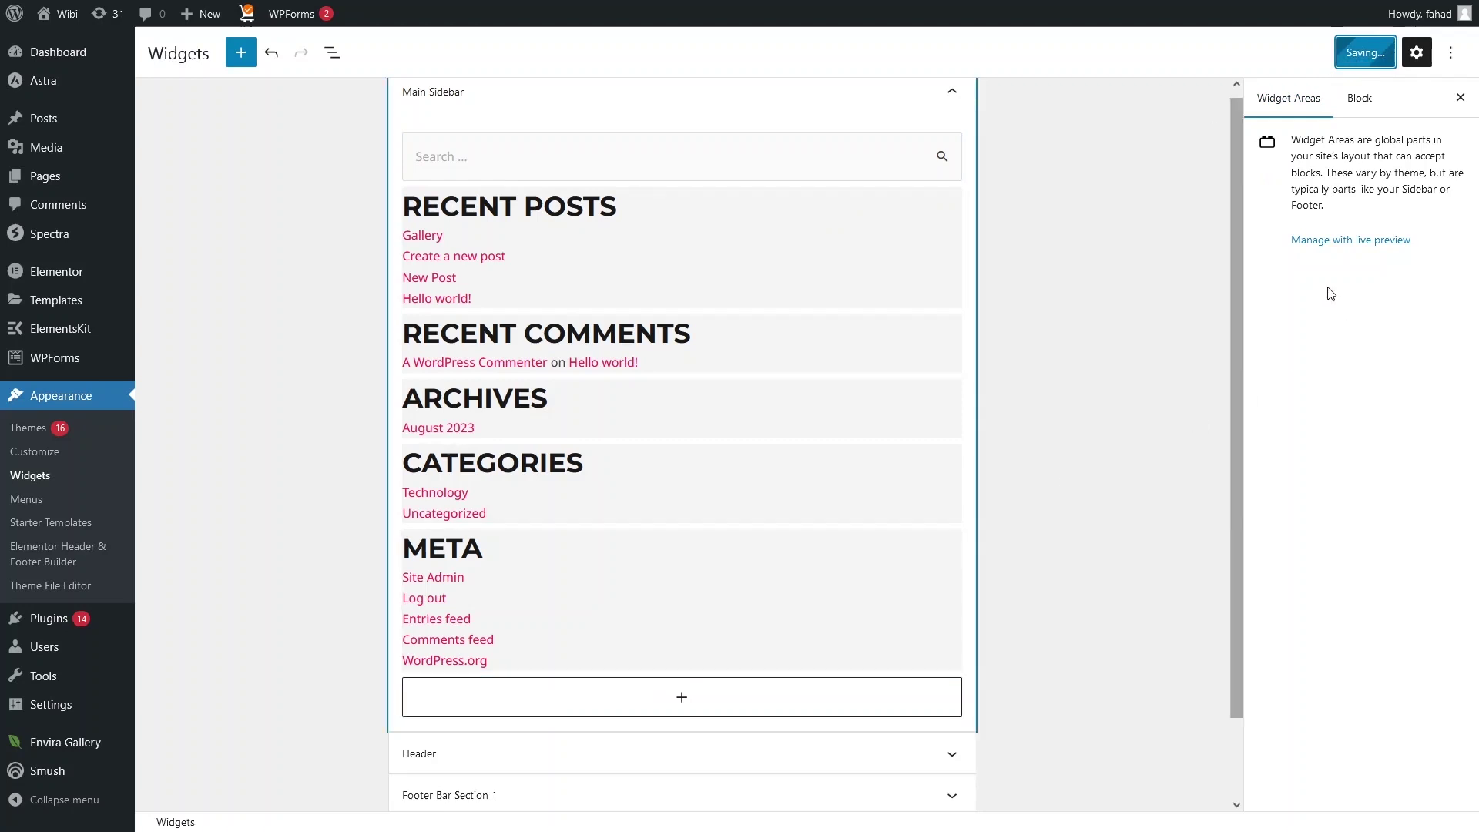
Step: Browse the blocks available for the sidebar and close the inserter without adding any
{"action": "left_click", "coordinate": [691, 701]}
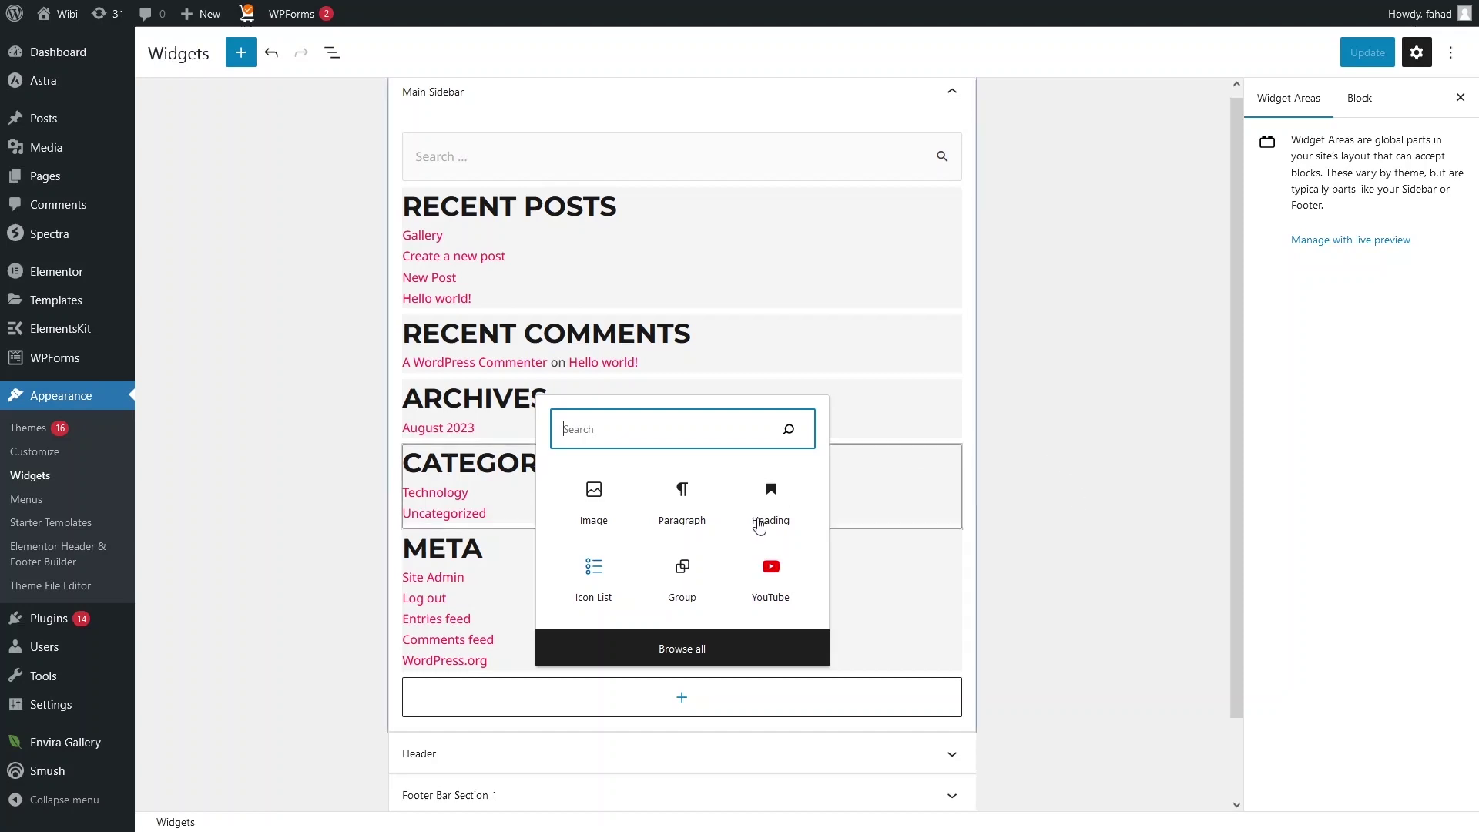
{"action": "left_click", "coordinate": [1111, 456]}
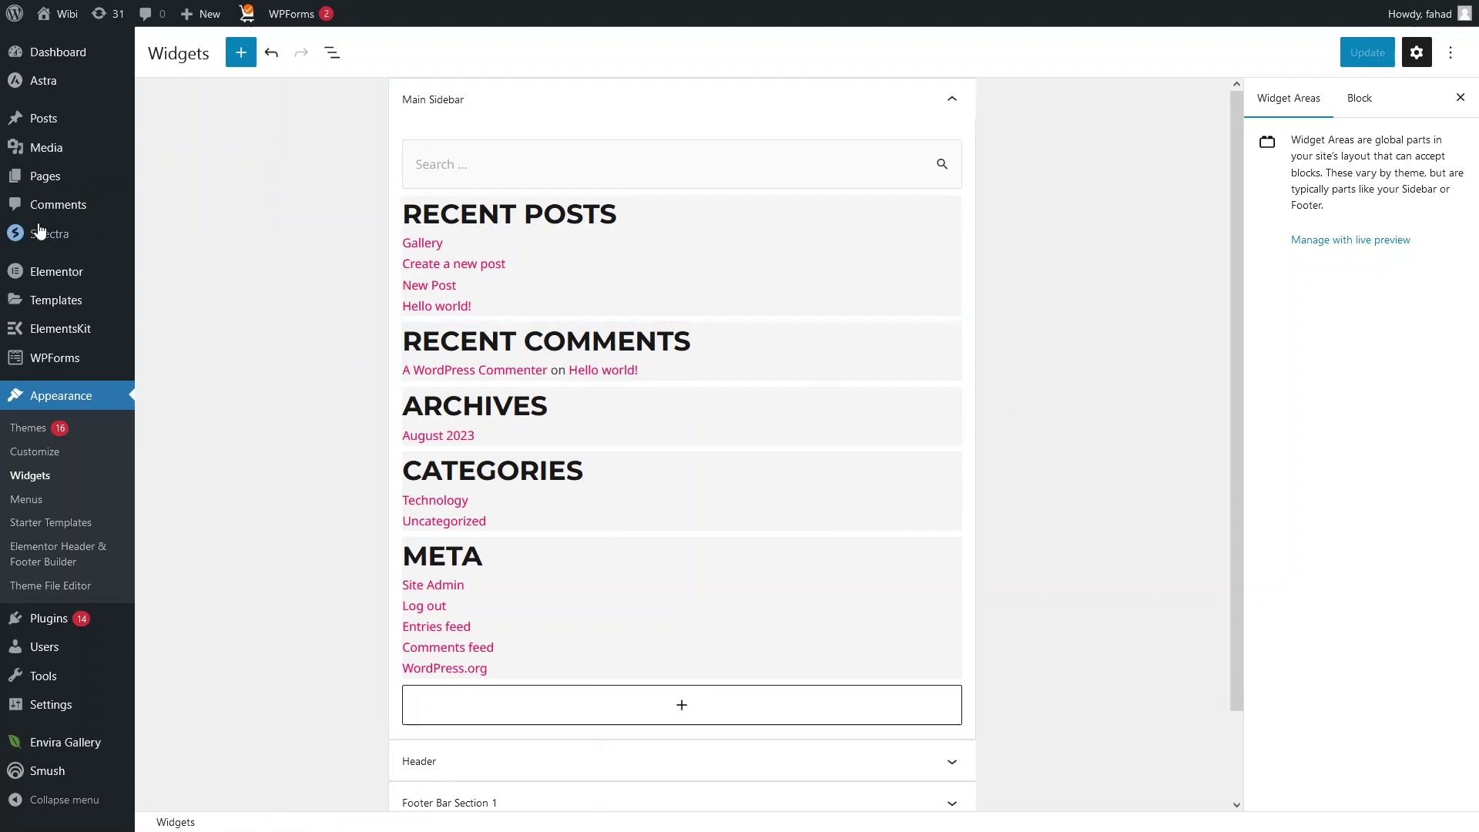
{"action": "mouse_move", "coordinate": [115, 181]}
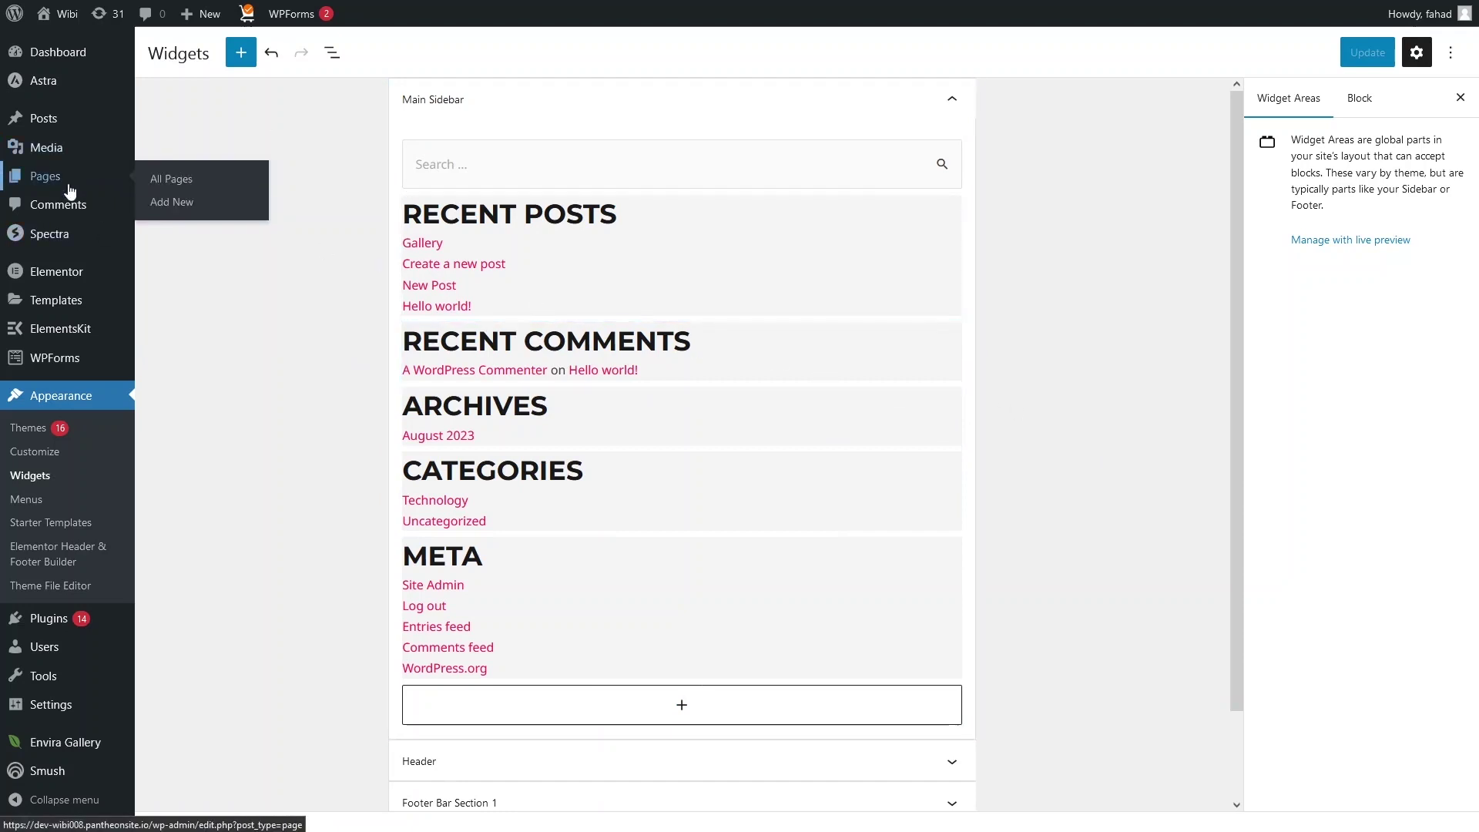
Step: Create a new page, open it in Elementor and start adding its first section
{"action": "left_click", "coordinate": [173, 202]}
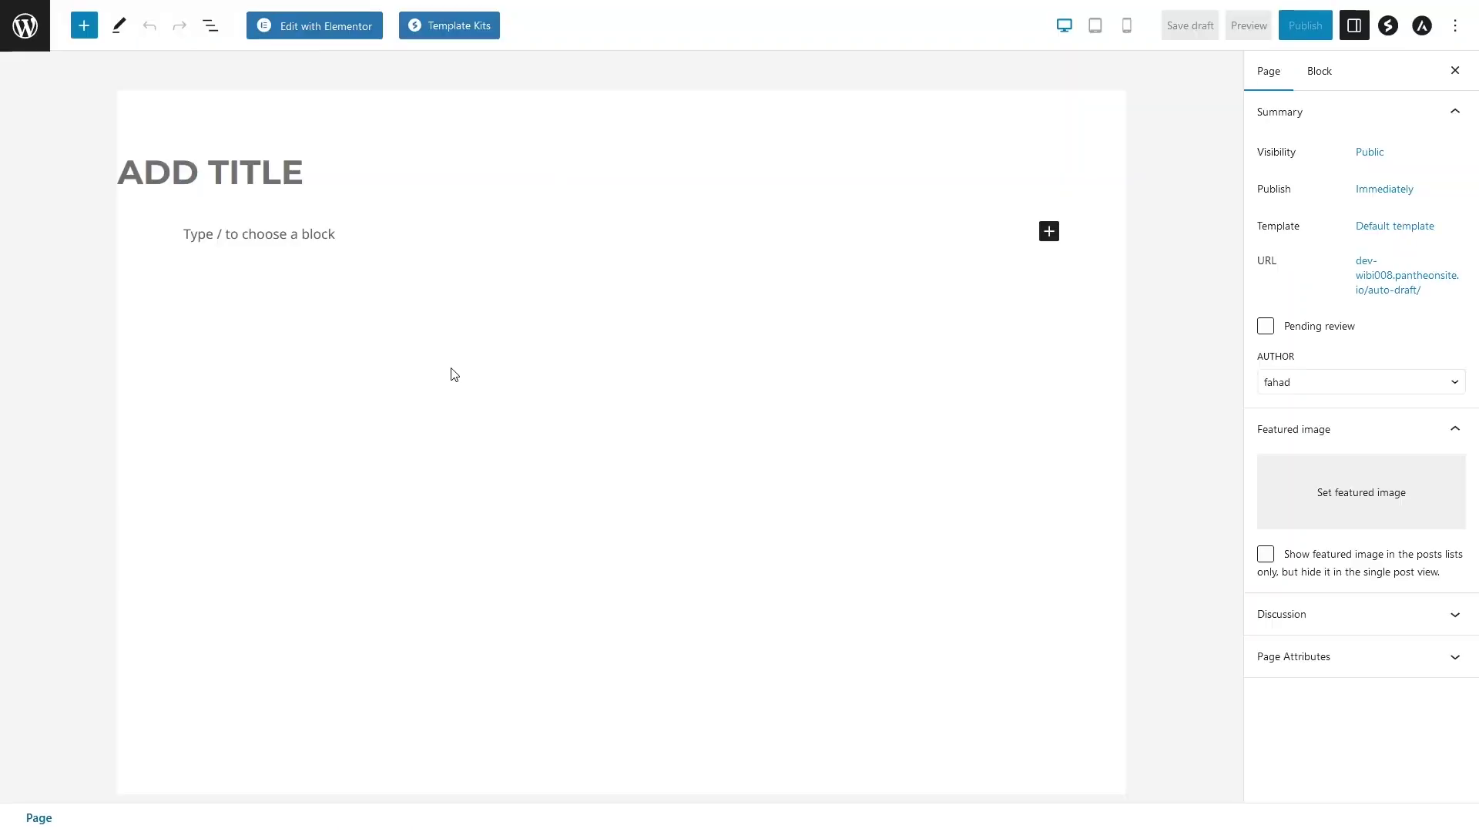
{"action": "left_click", "coordinate": [303, 37]}
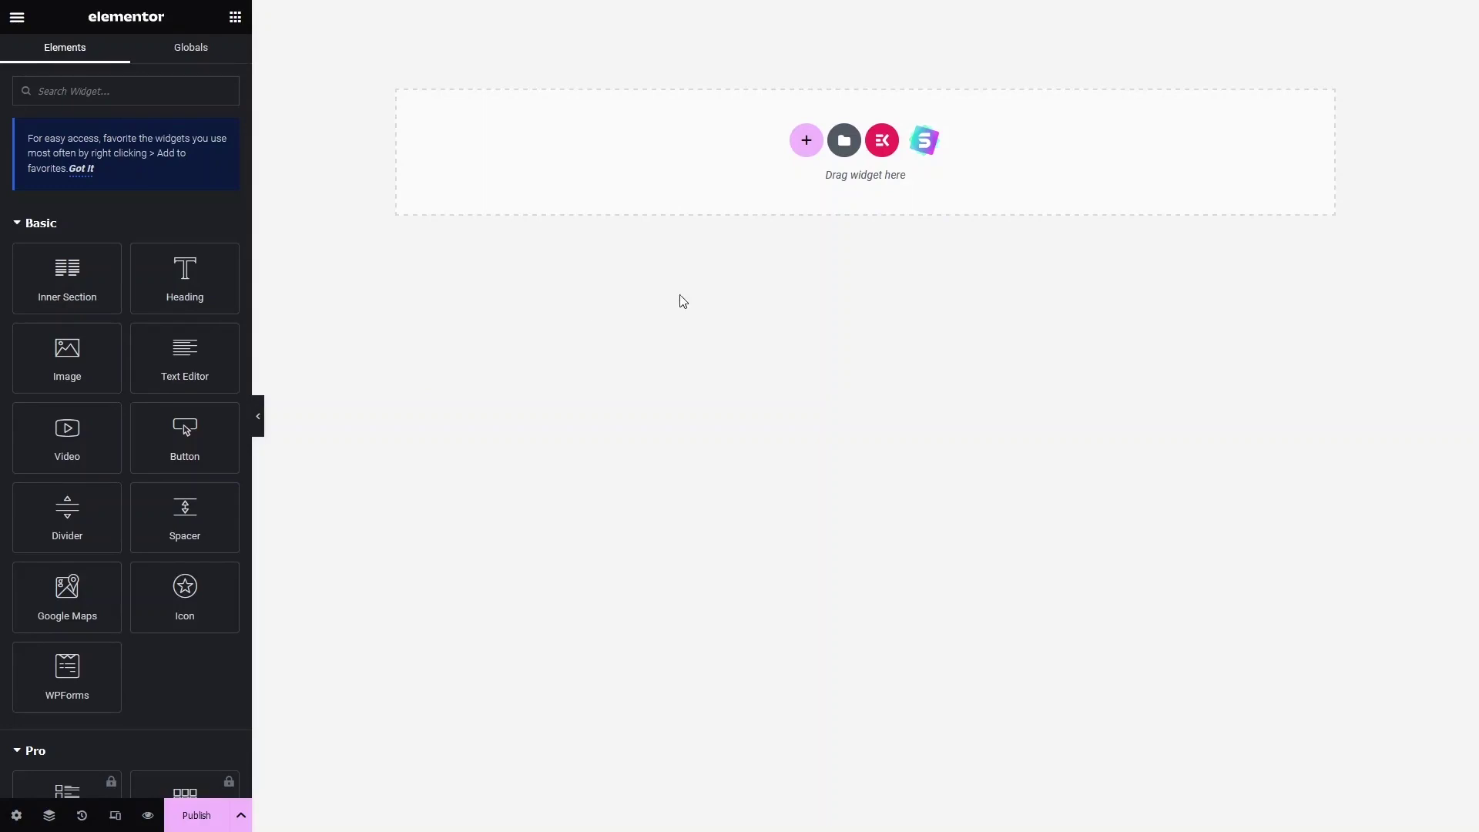
{"action": "left_click", "coordinate": [806, 139]}
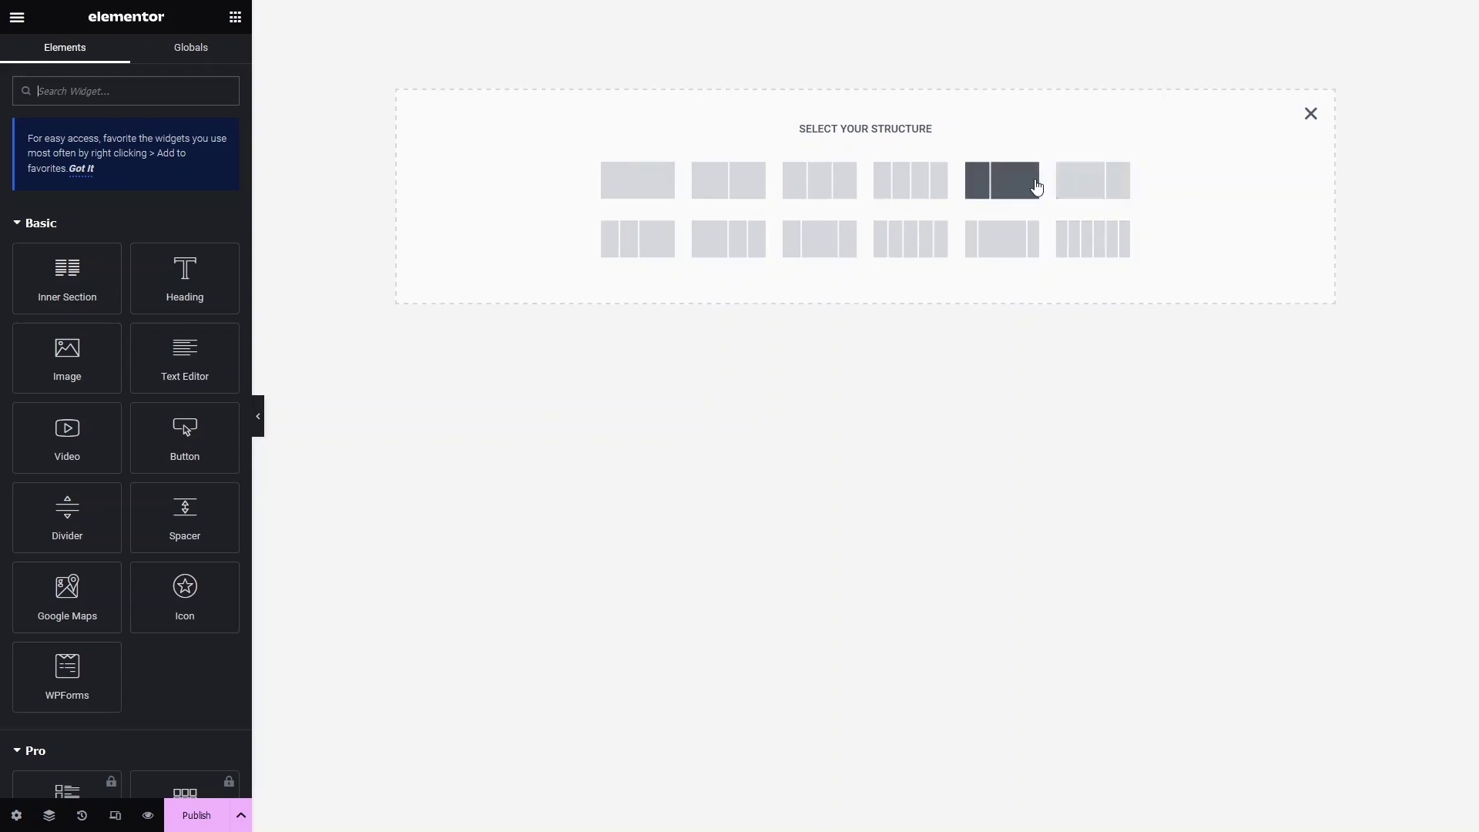
Step: Add a narrow-left/wide-right two-column section with a centered 'content' heading in the right column
{"action": "left_click", "coordinate": [1020, 195]}
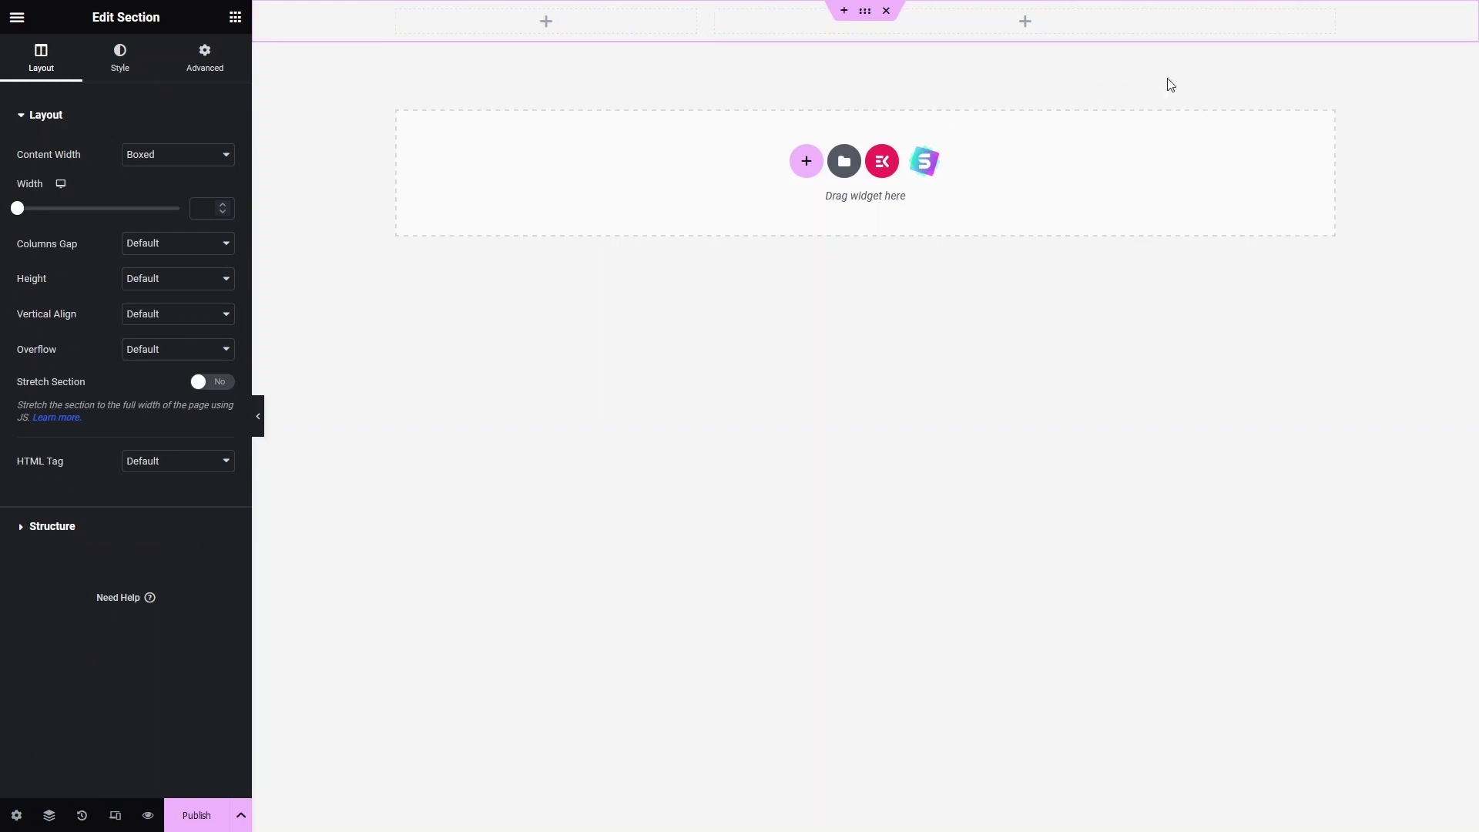
{"action": "left_click", "coordinate": [1024, 22]}
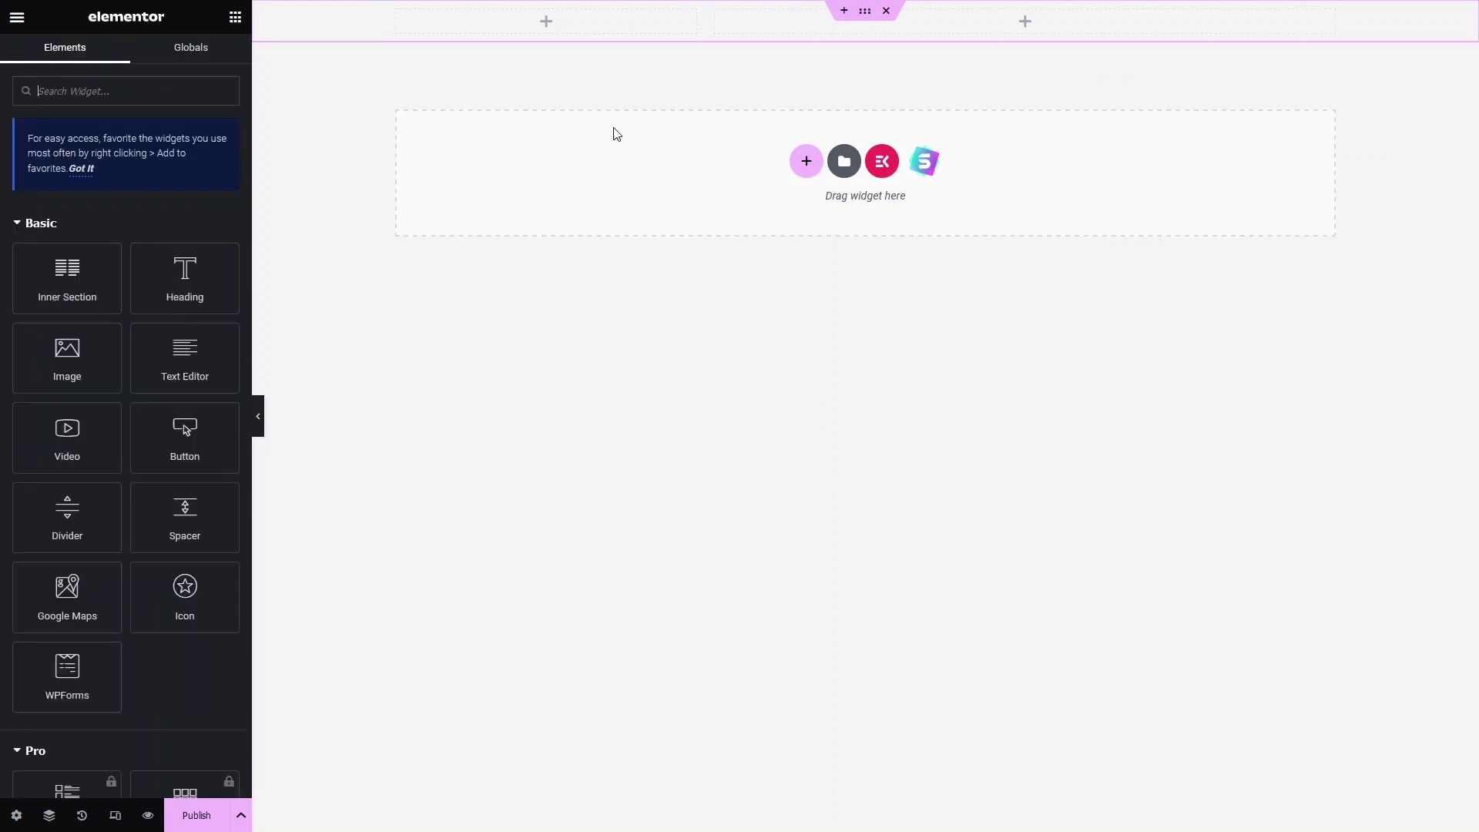
{"action": "left_click_drag", "start_coordinate": [165, 284], "coordinate": [971, 26]}
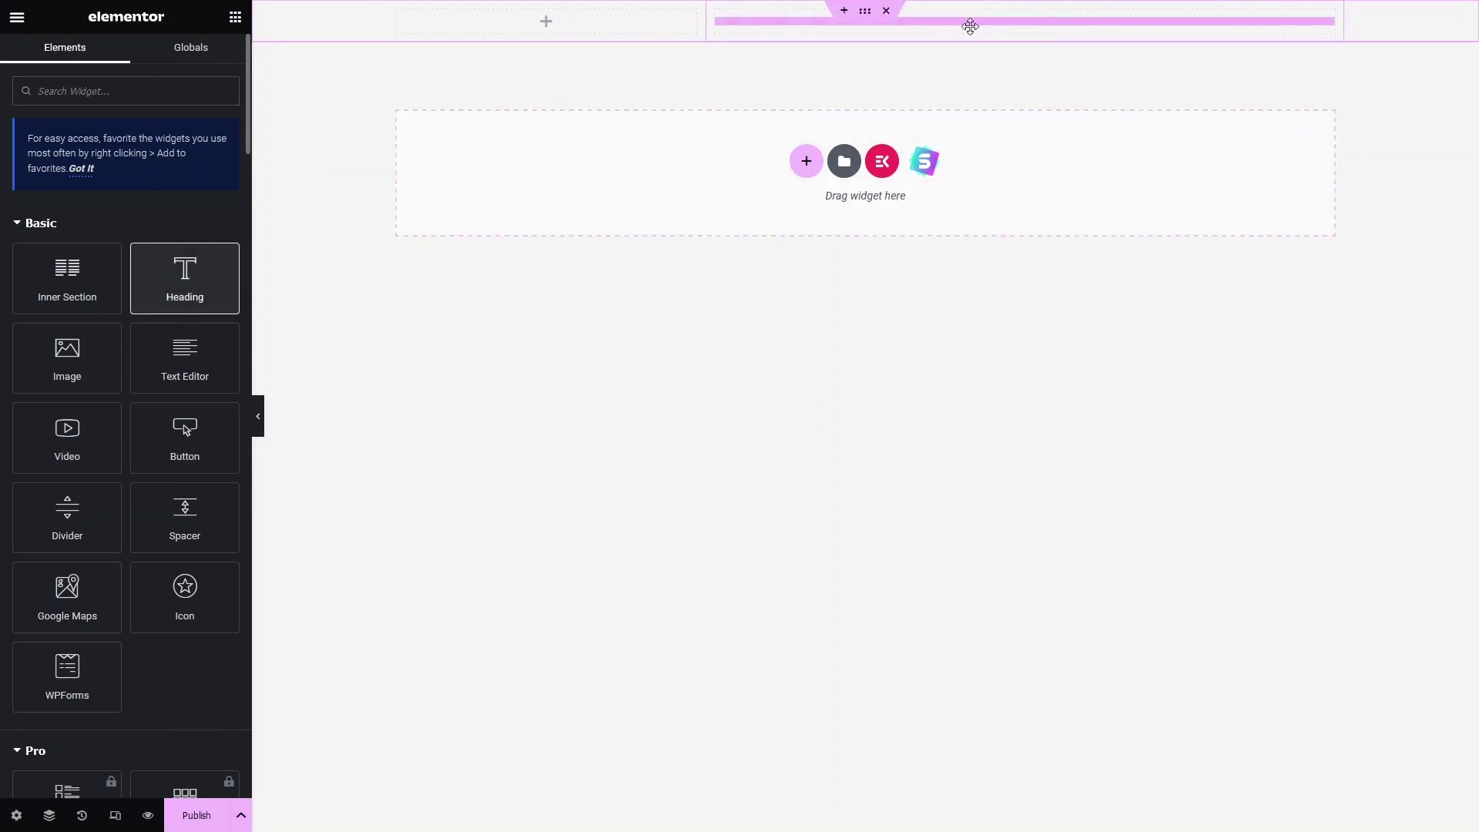
{"action": "left_click_drag", "start_coordinate": [177, 190], "coordinate": [22, 175]}
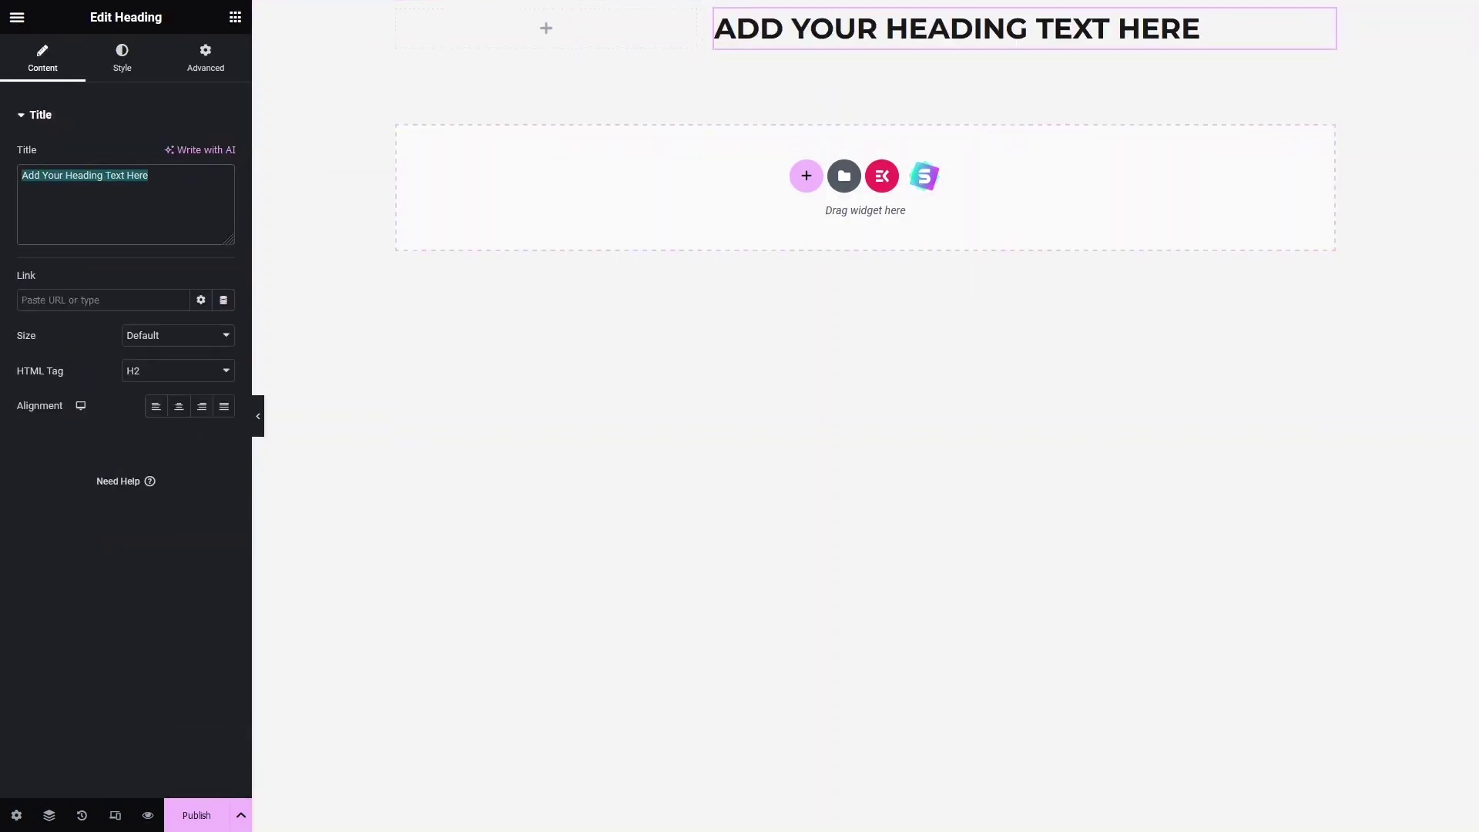
{"action": "type", "text": "content"}
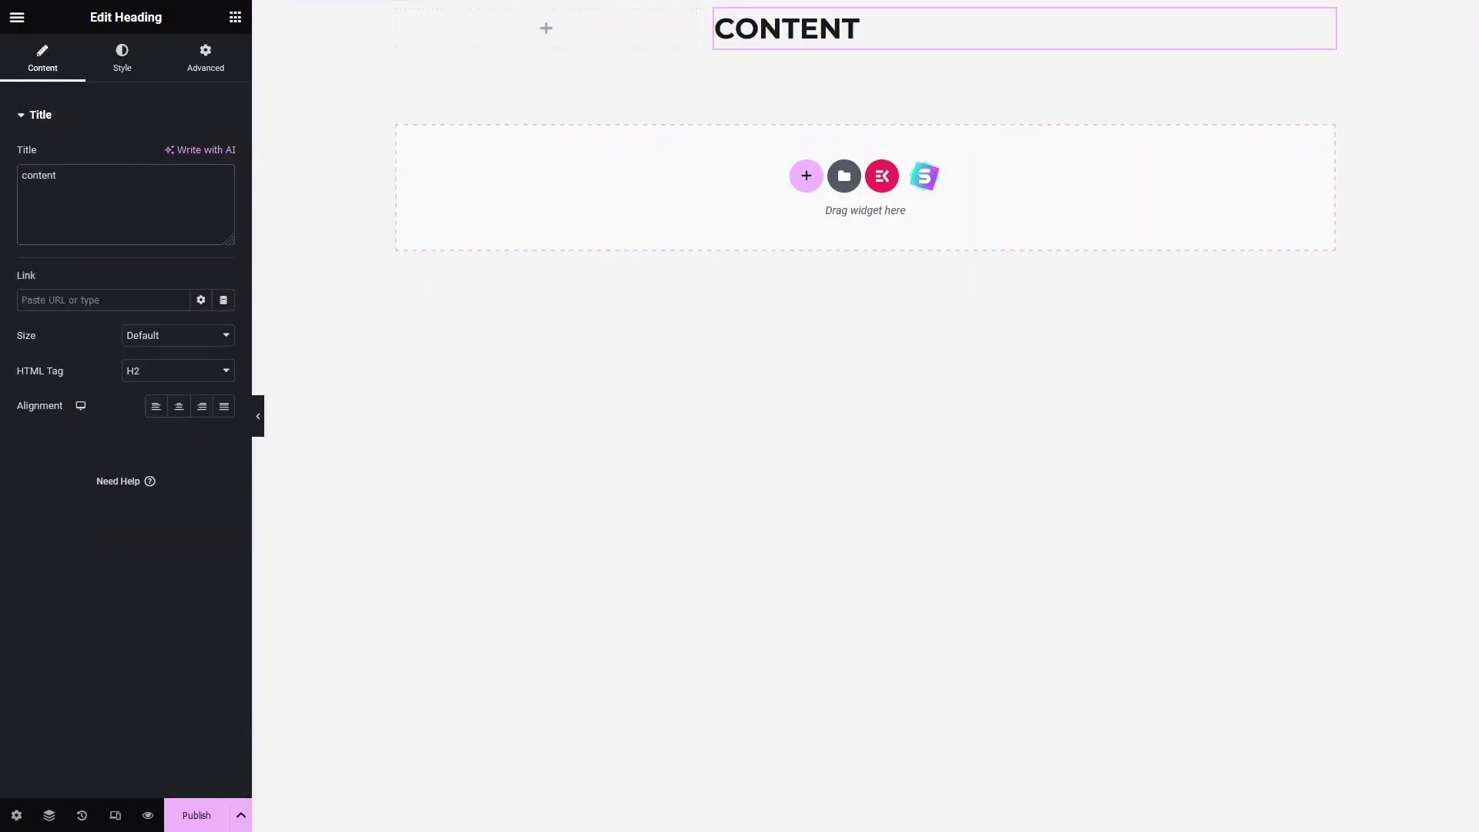
{"action": "left_click", "coordinate": [179, 406]}
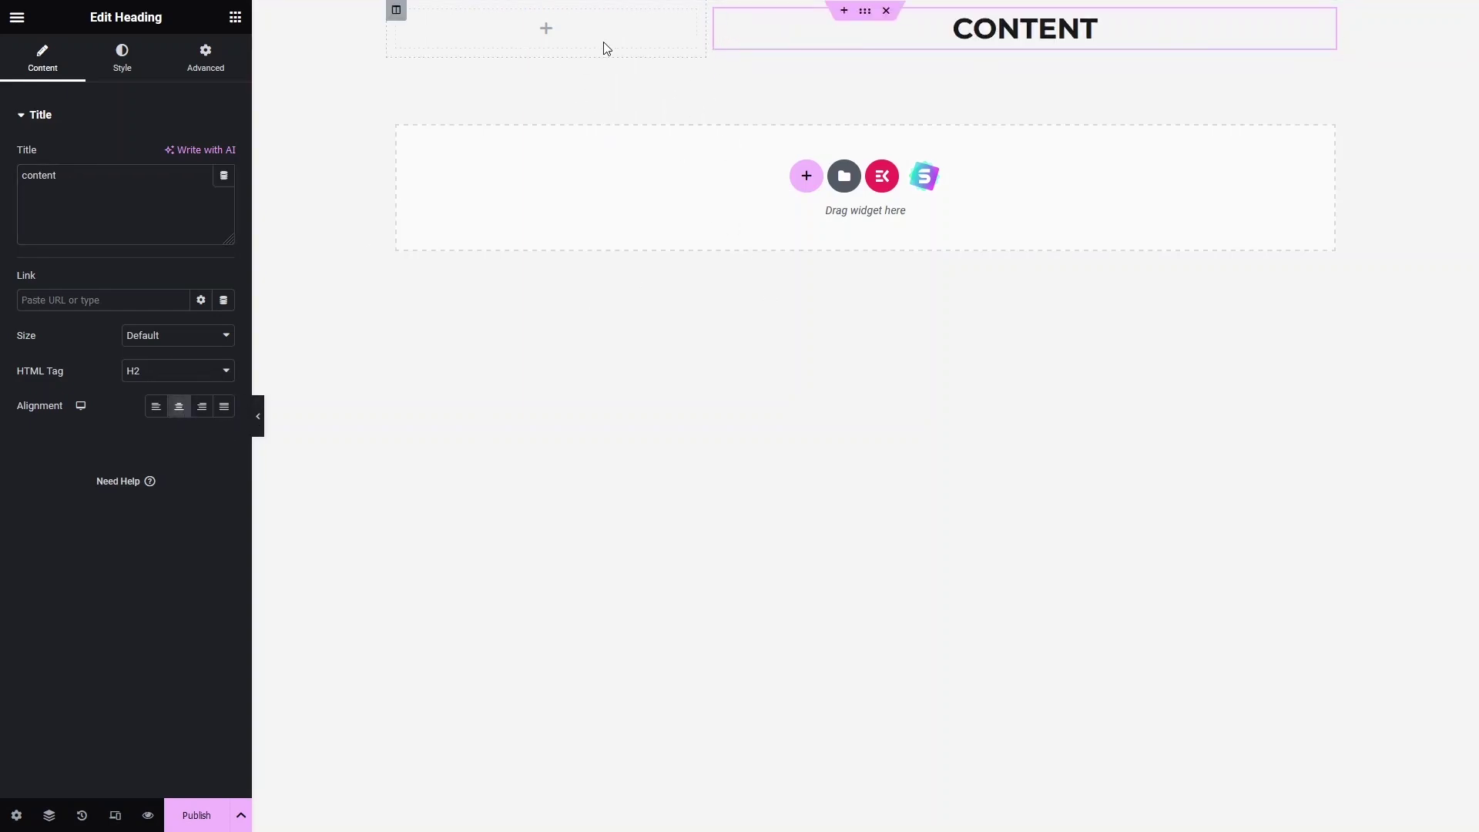
{"action": "left_click", "coordinate": [553, 35]}
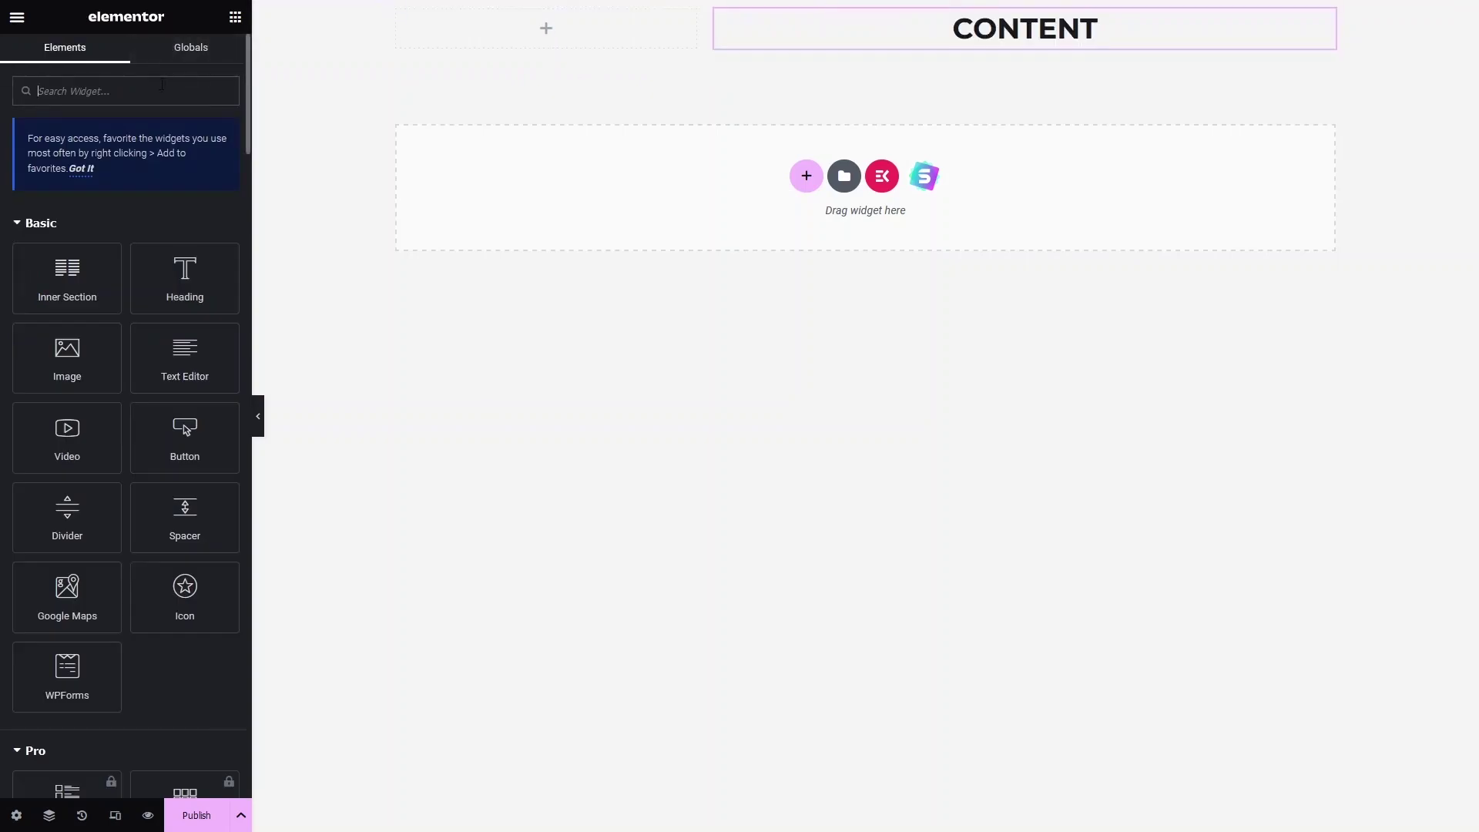
Step: Put a Sidebar widget showing Main Sidebar in the left column and publish the page
{"action": "type", "text": "sidebar"}
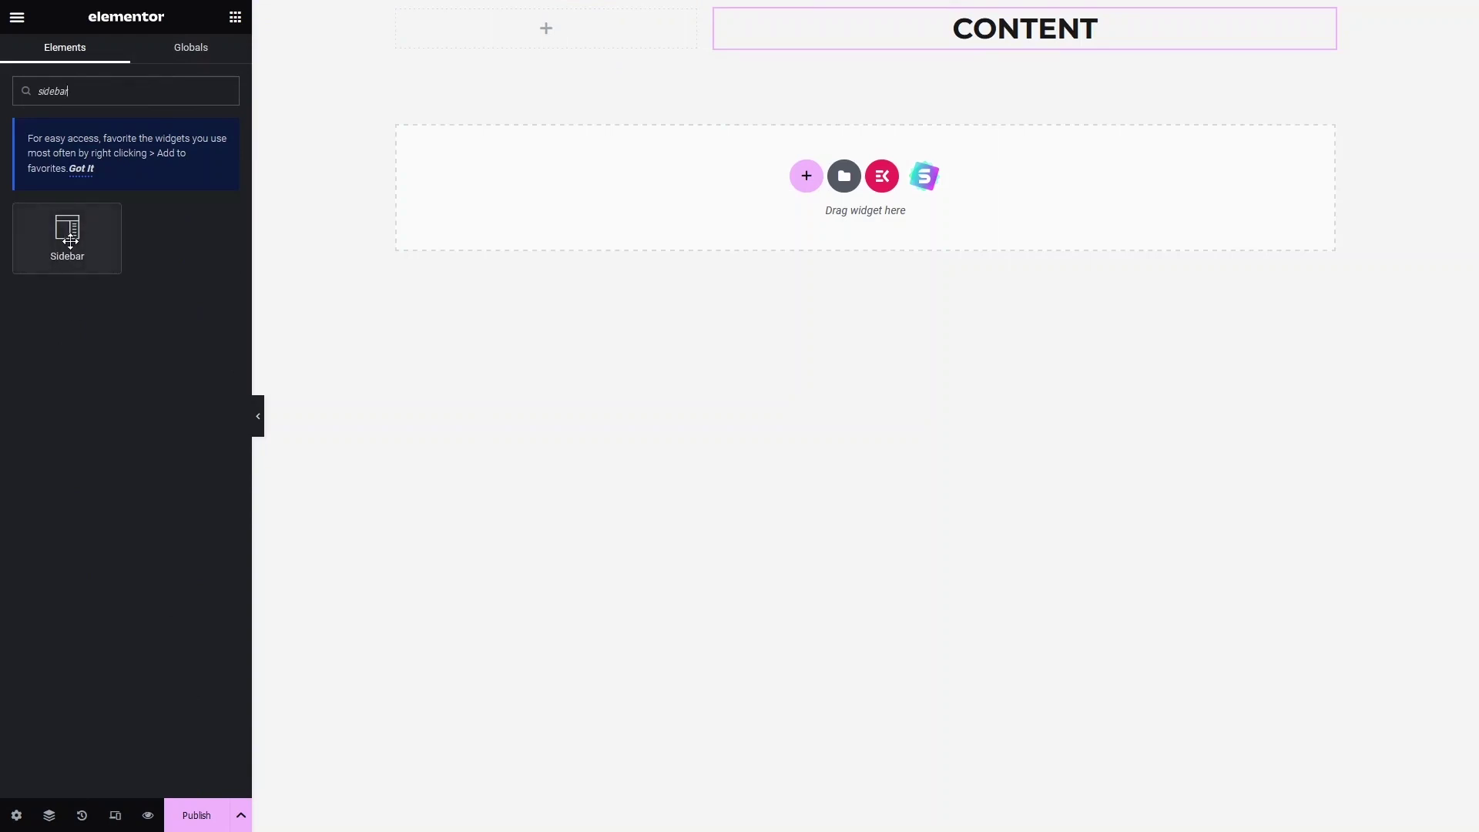
{"action": "left_click_drag", "start_coordinate": [66, 241], "coordinate": [556, 34]}
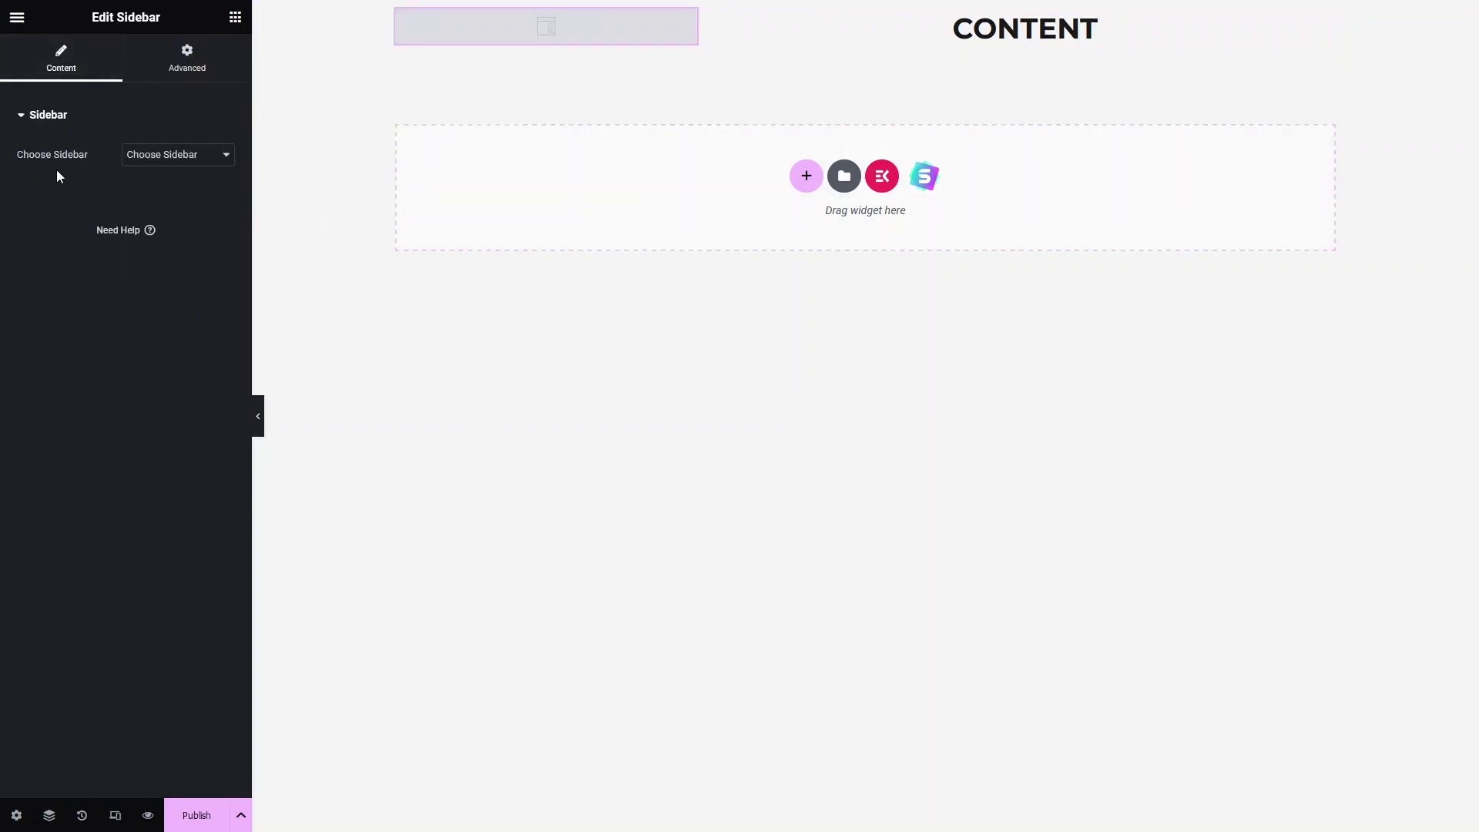
{"action": "left_click", "coordinate": [161, 154]}
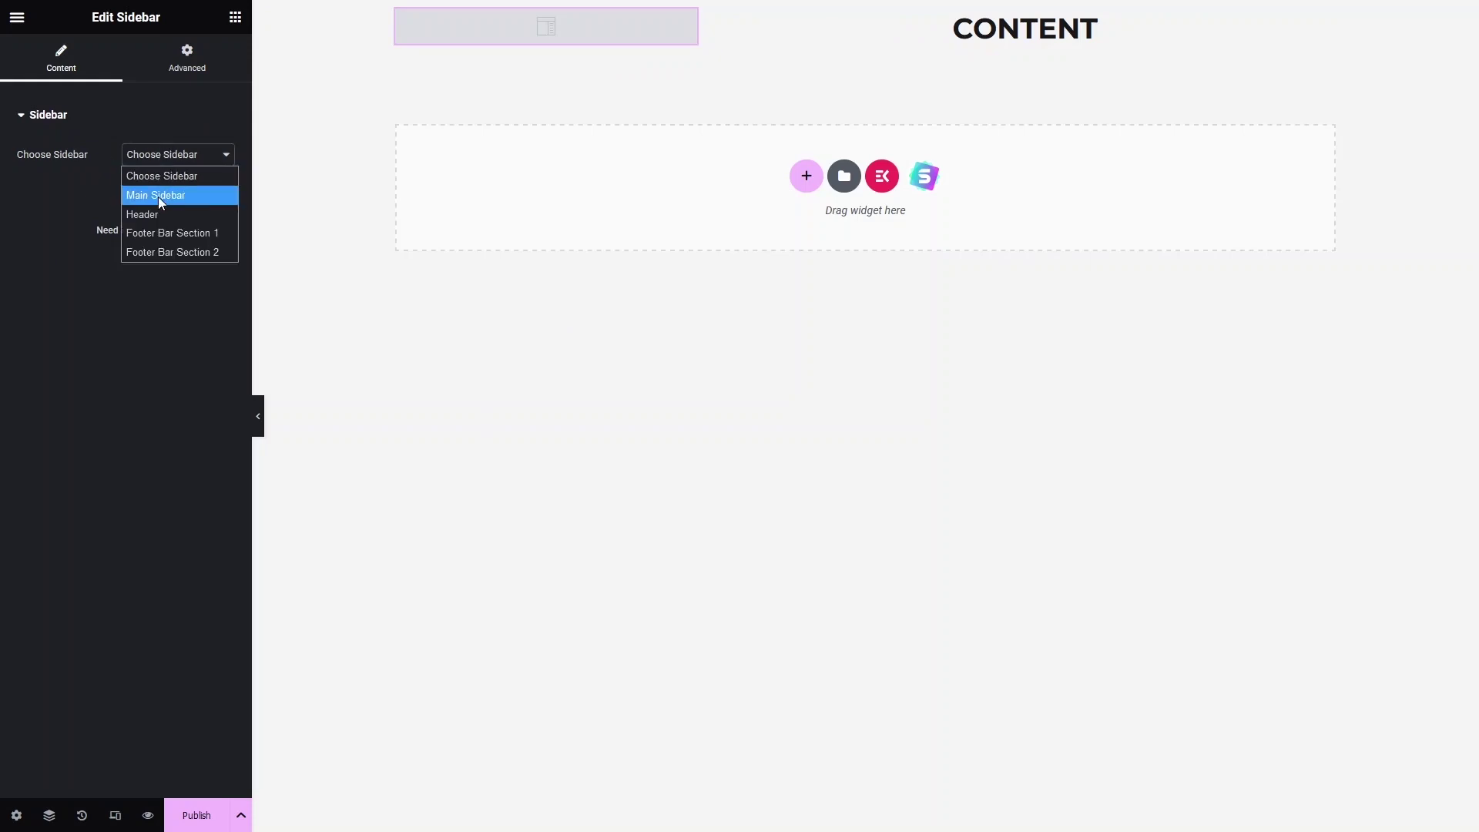
{"action": "left_click", "coordinate": [159, 196]}
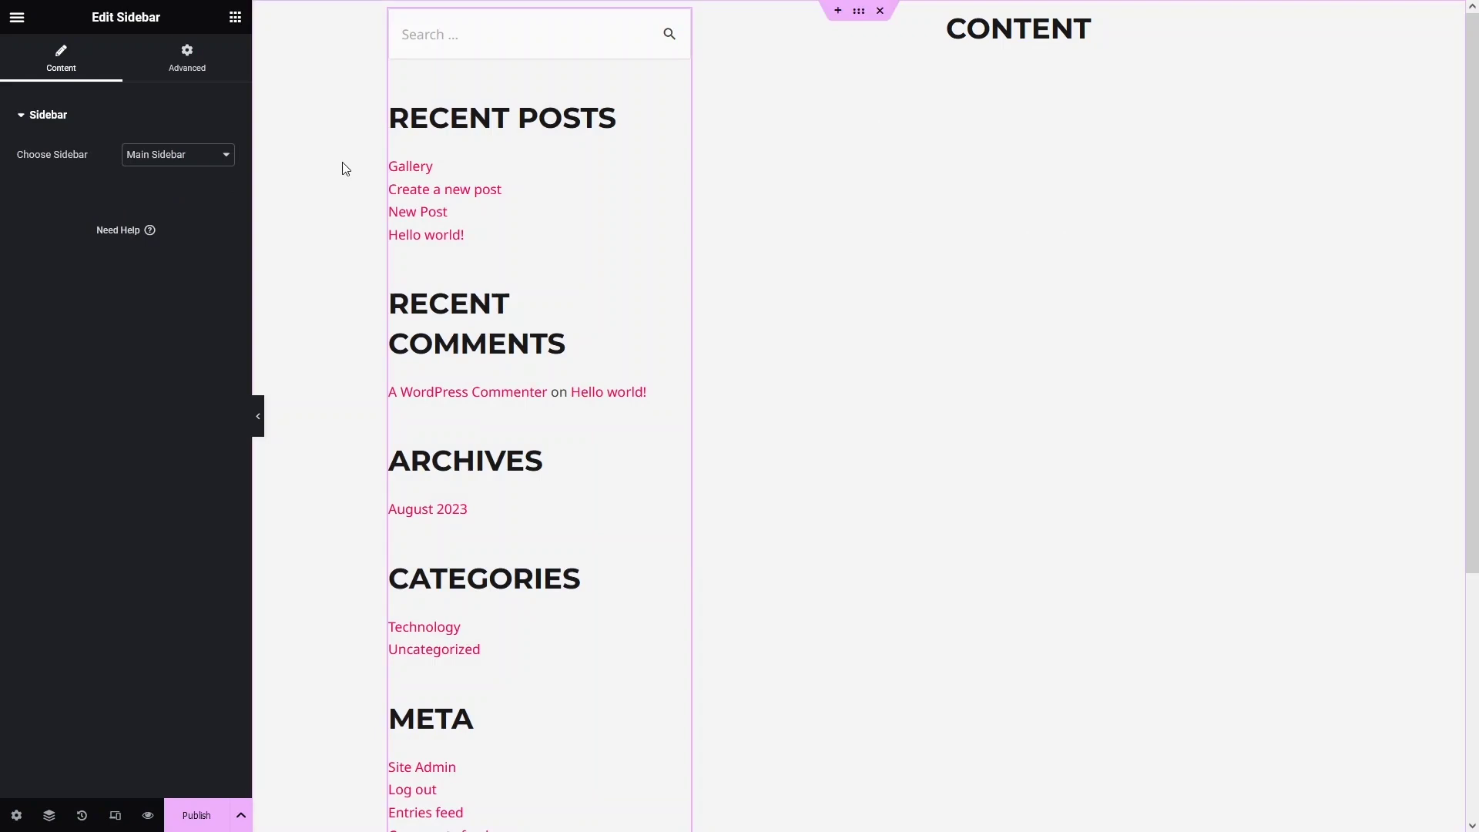
{"action": "left_click", "coordinate": [185, 825]}
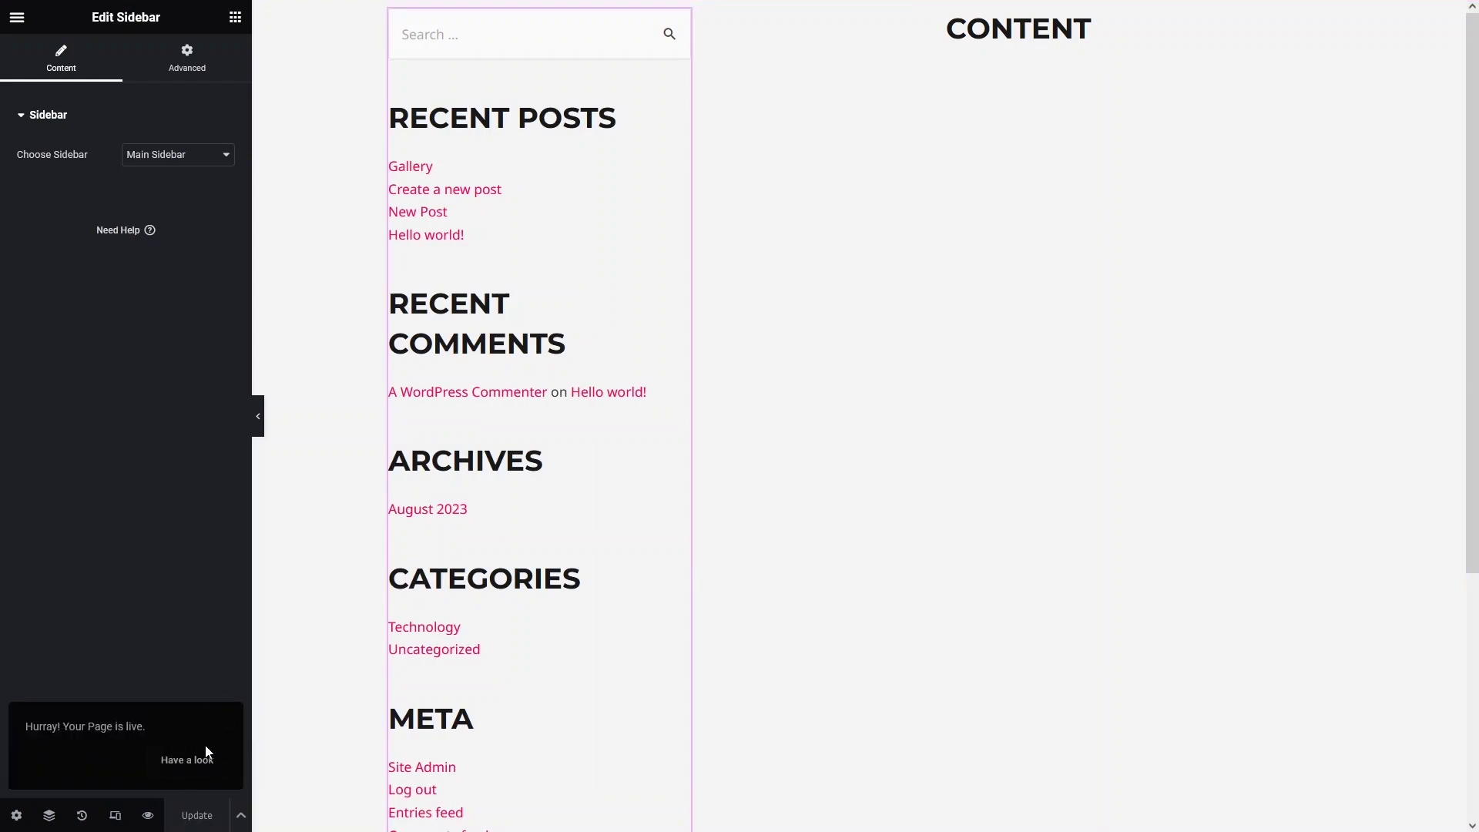
Step: View the live published page, then return to the WordPress Dashboard
{"action": "left_click", "coordinate": [203, 765]}
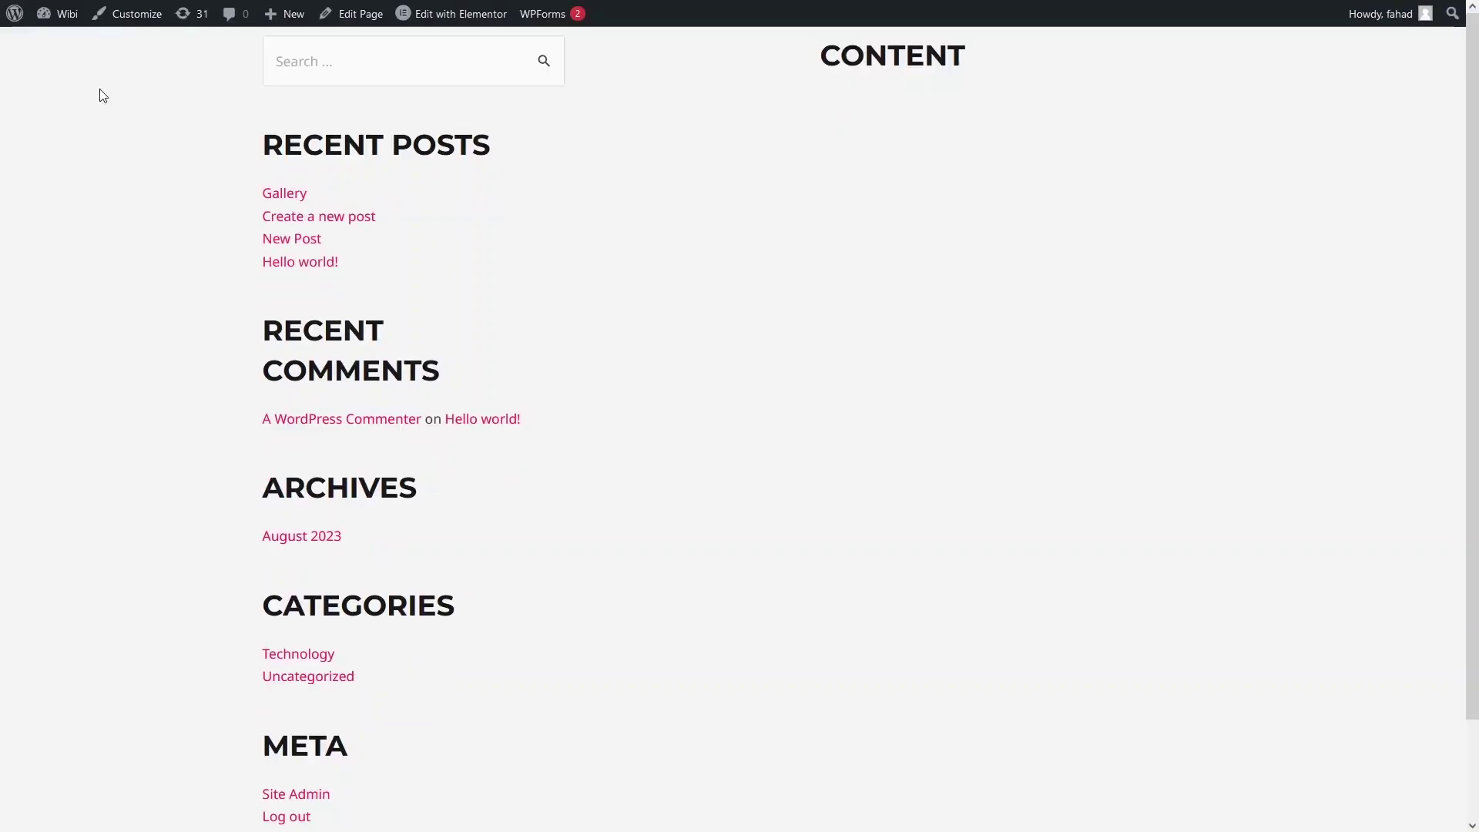
{"action": "mouse_move", "coordinate": [58, 26]}
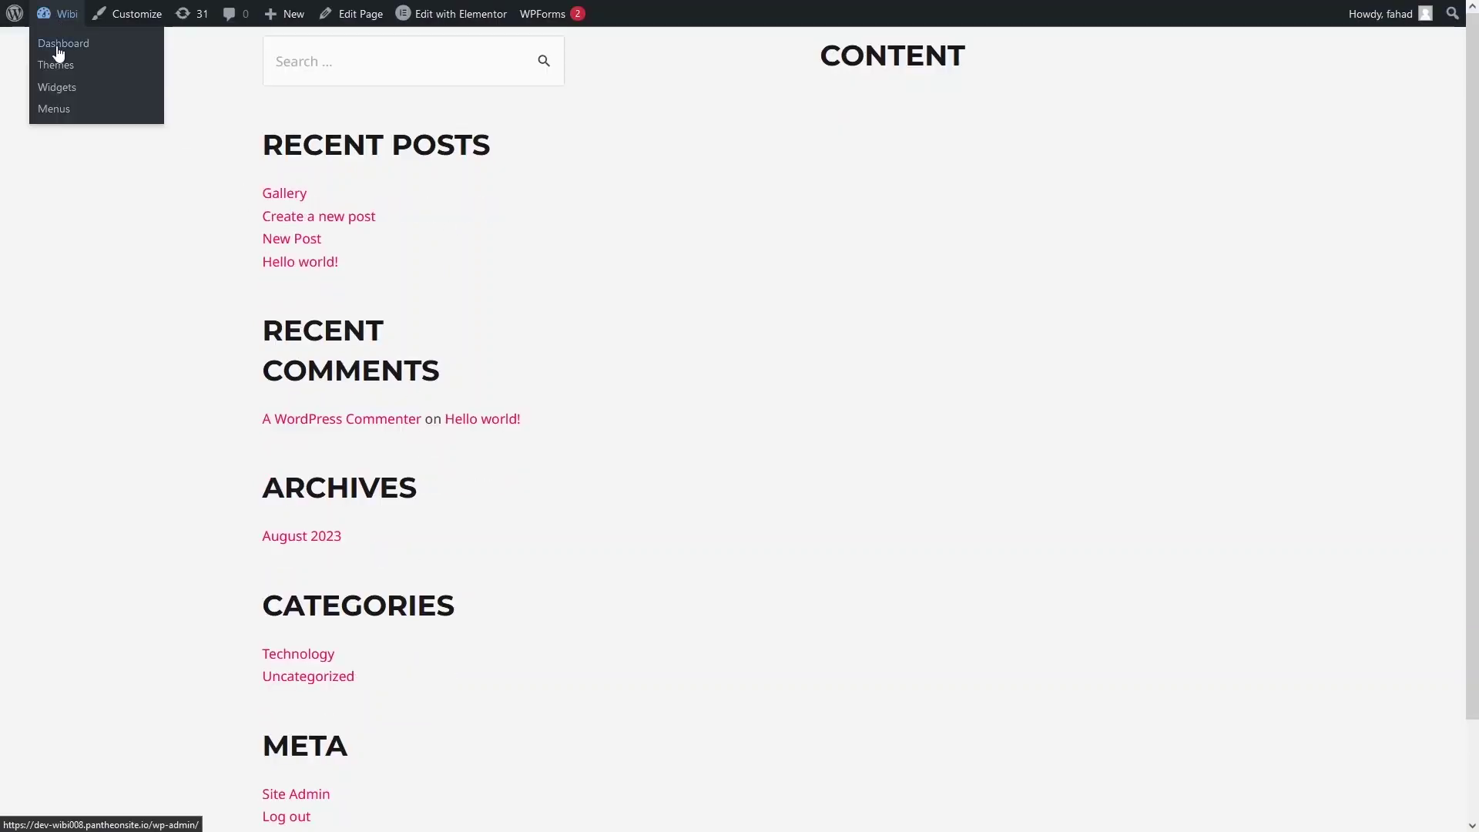
{"action": "left_click", "coordinate": [429, 13]}
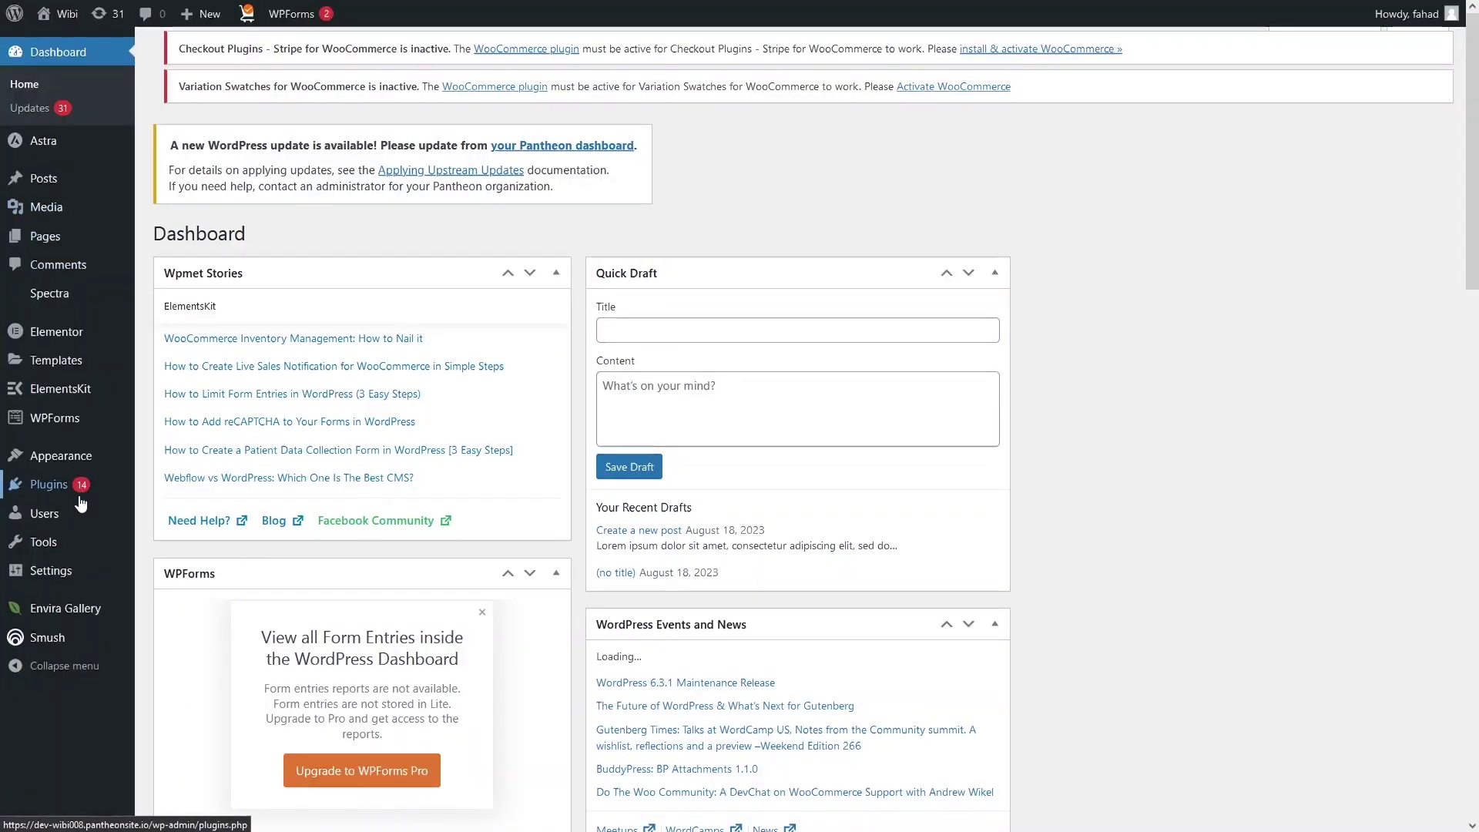
{"action": "mouse_move", "coordinate": [85, 462]}
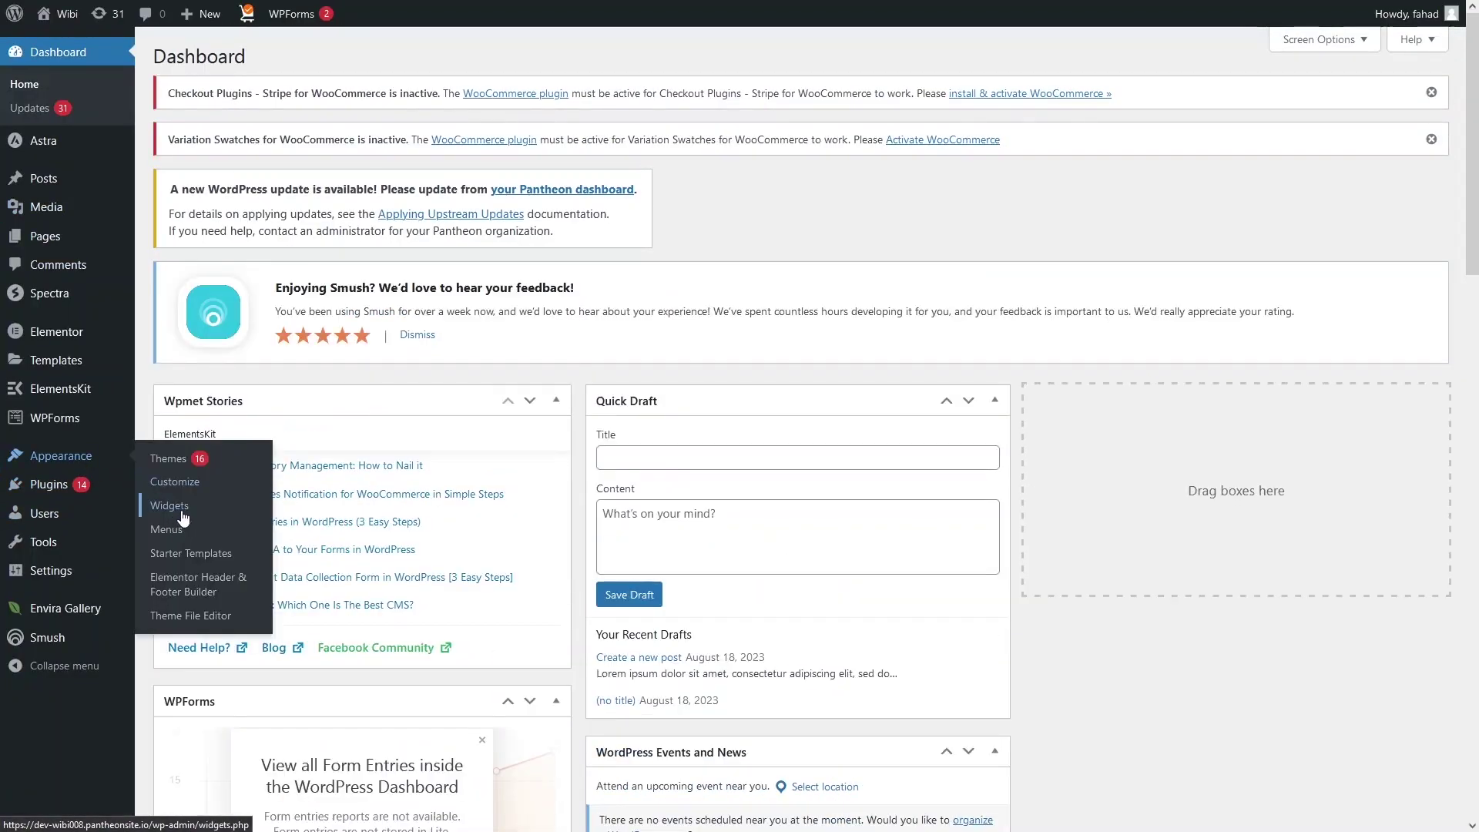
Step: Open Widgets, confirm the Elementor Sidebar widget still uses Main Sidebar, and return to Widgets
{"action": "left_click", "coordinate": [181, 512]}
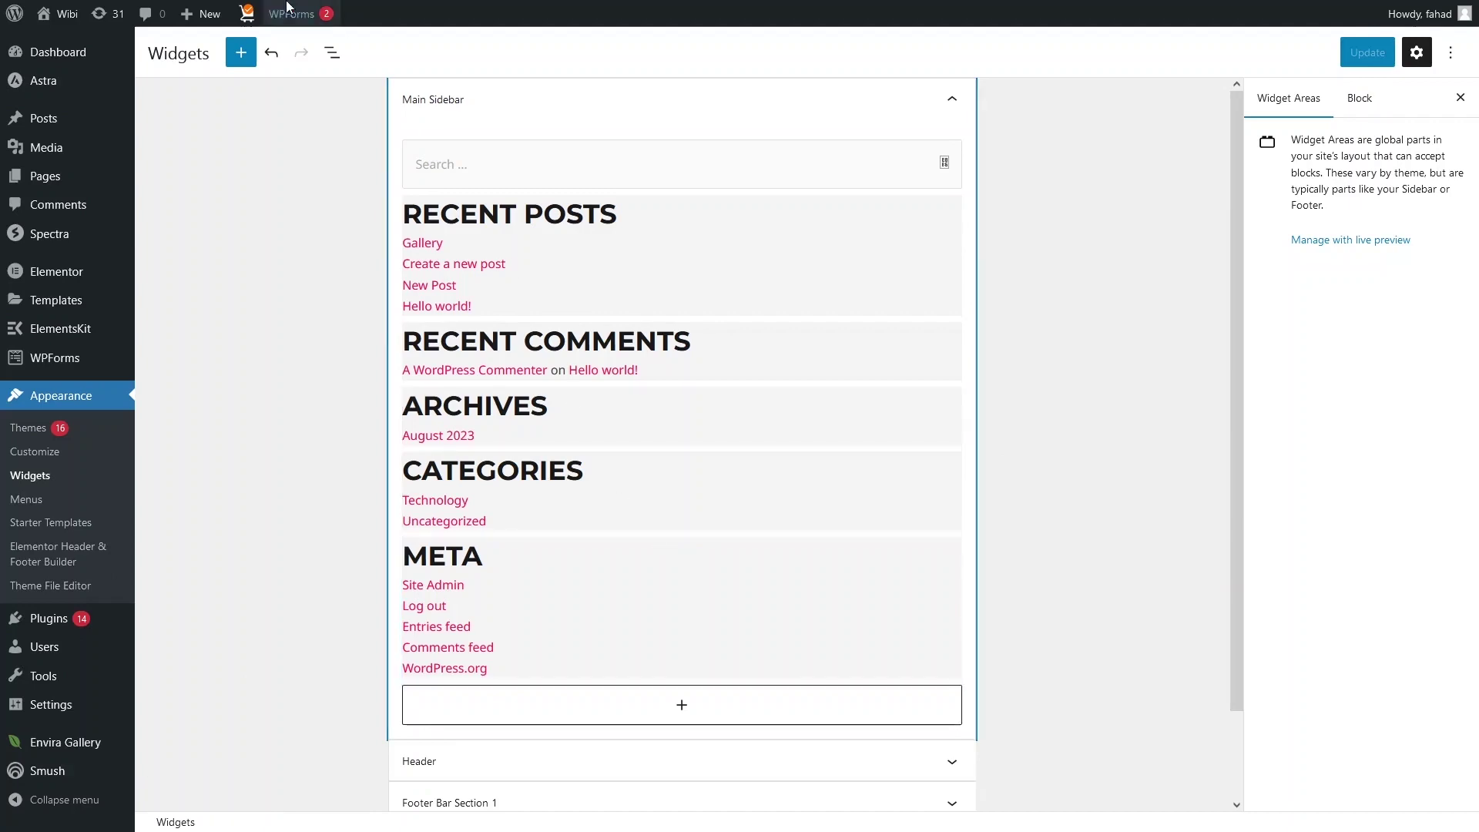
{"action": "left_click", "coordinate": [149, 8]}
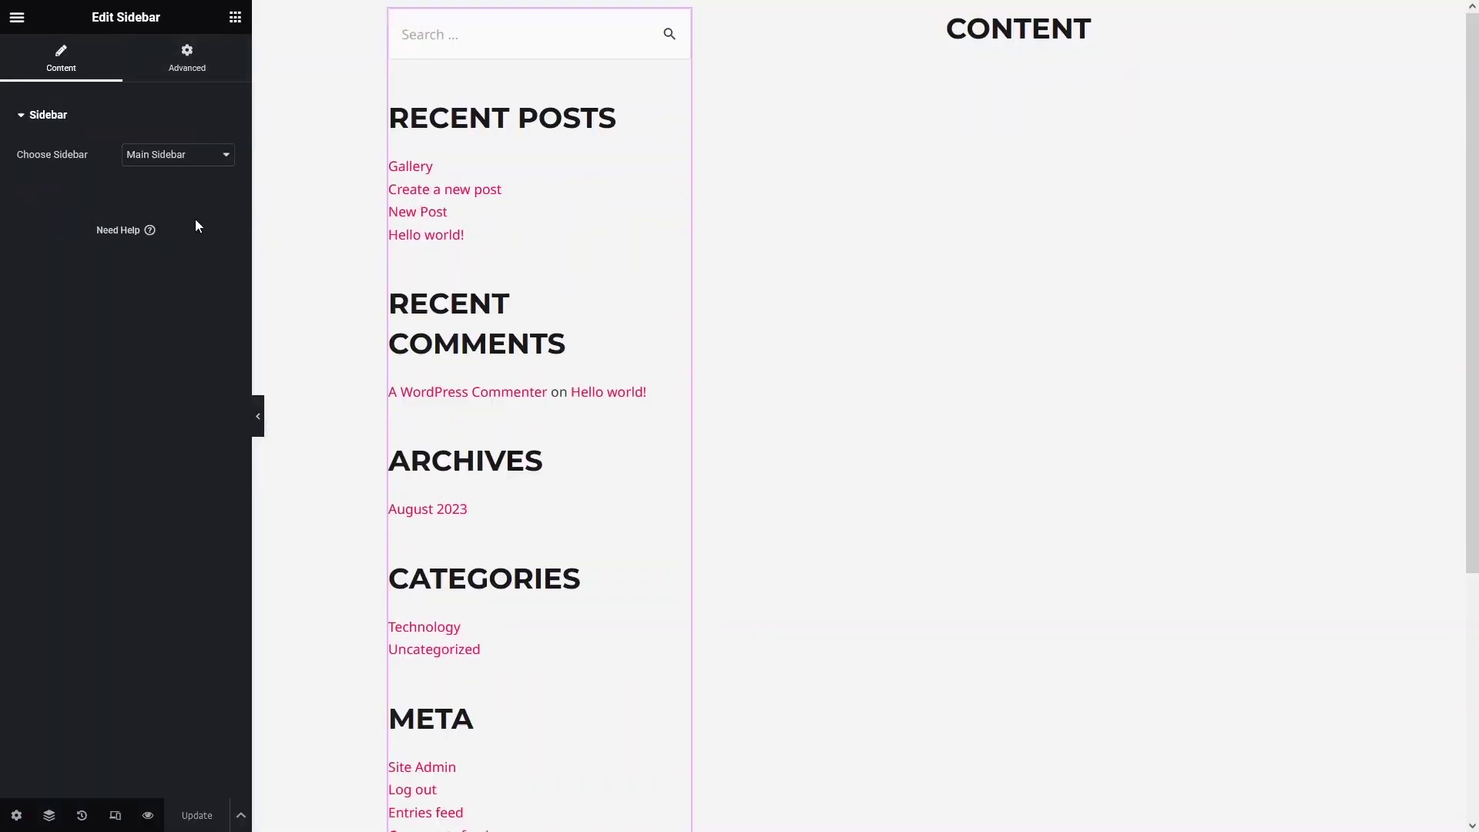
{"action": "left_click", "coordinate": [219, 161]}
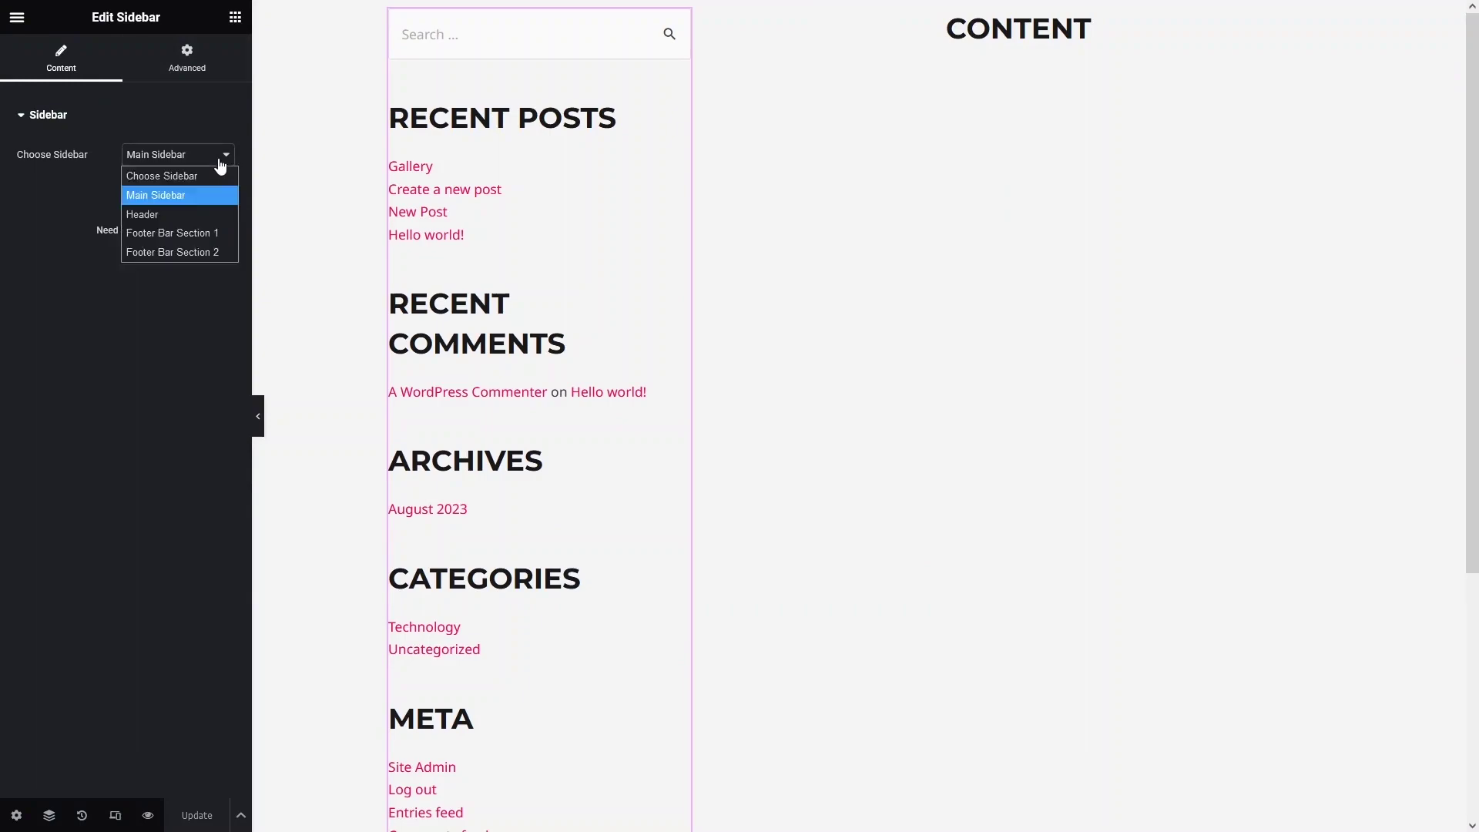
{"action": "left_click", "coordinate": [224, 158]}
{"action": "left_click", "coordinate": [222, 157]}
{"action": "left_click", "coordinate": [219, 189]}
{"action": "mouse_move", "coordinate": [291, 4]}
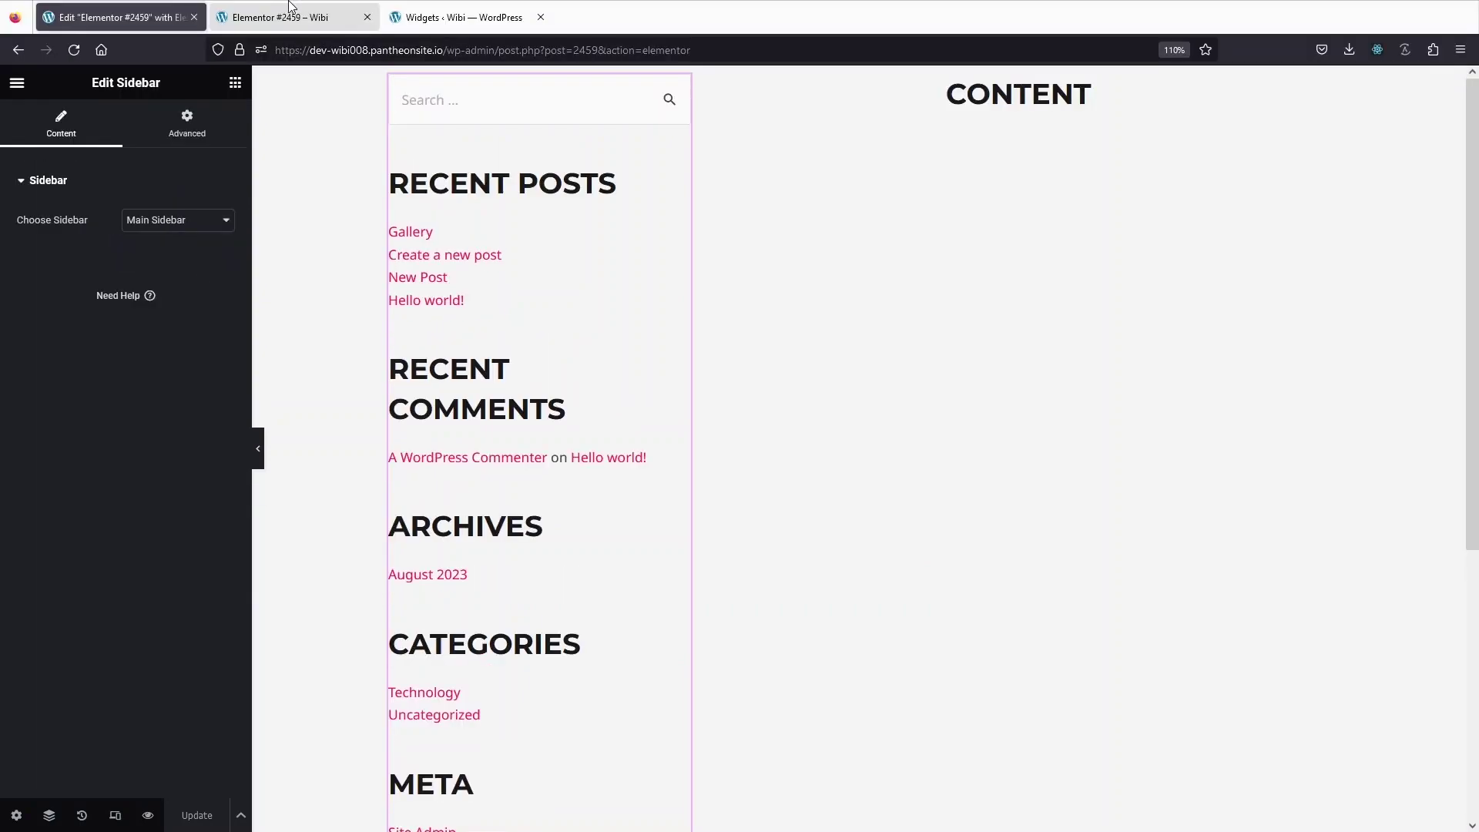
{"action": "left_click", "coordinate": [462, 17]}
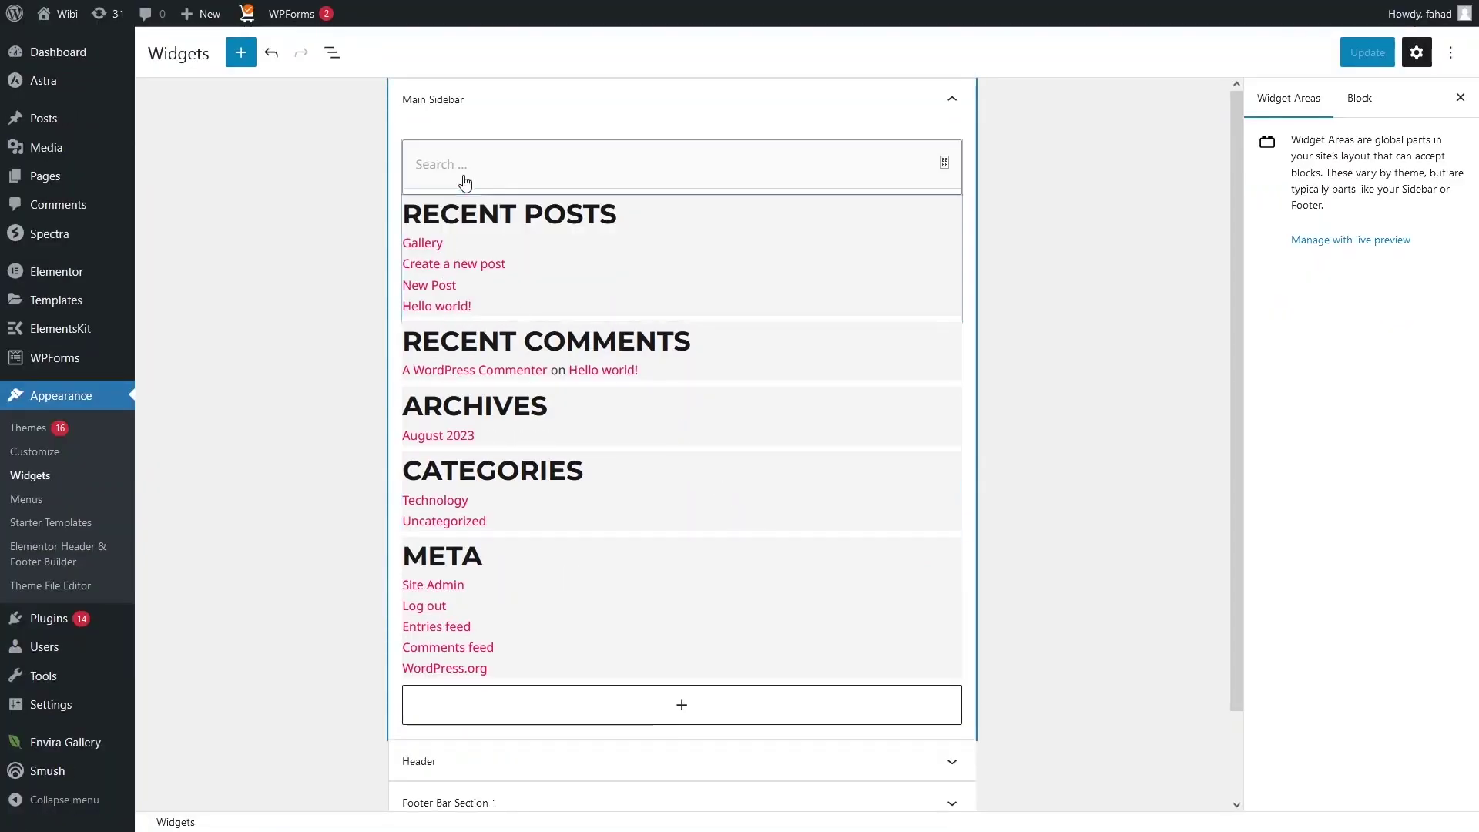
Step: Delete the Search widget from the Main Sidebar
{"action": "left_click", "coordinate": [493, 174]}
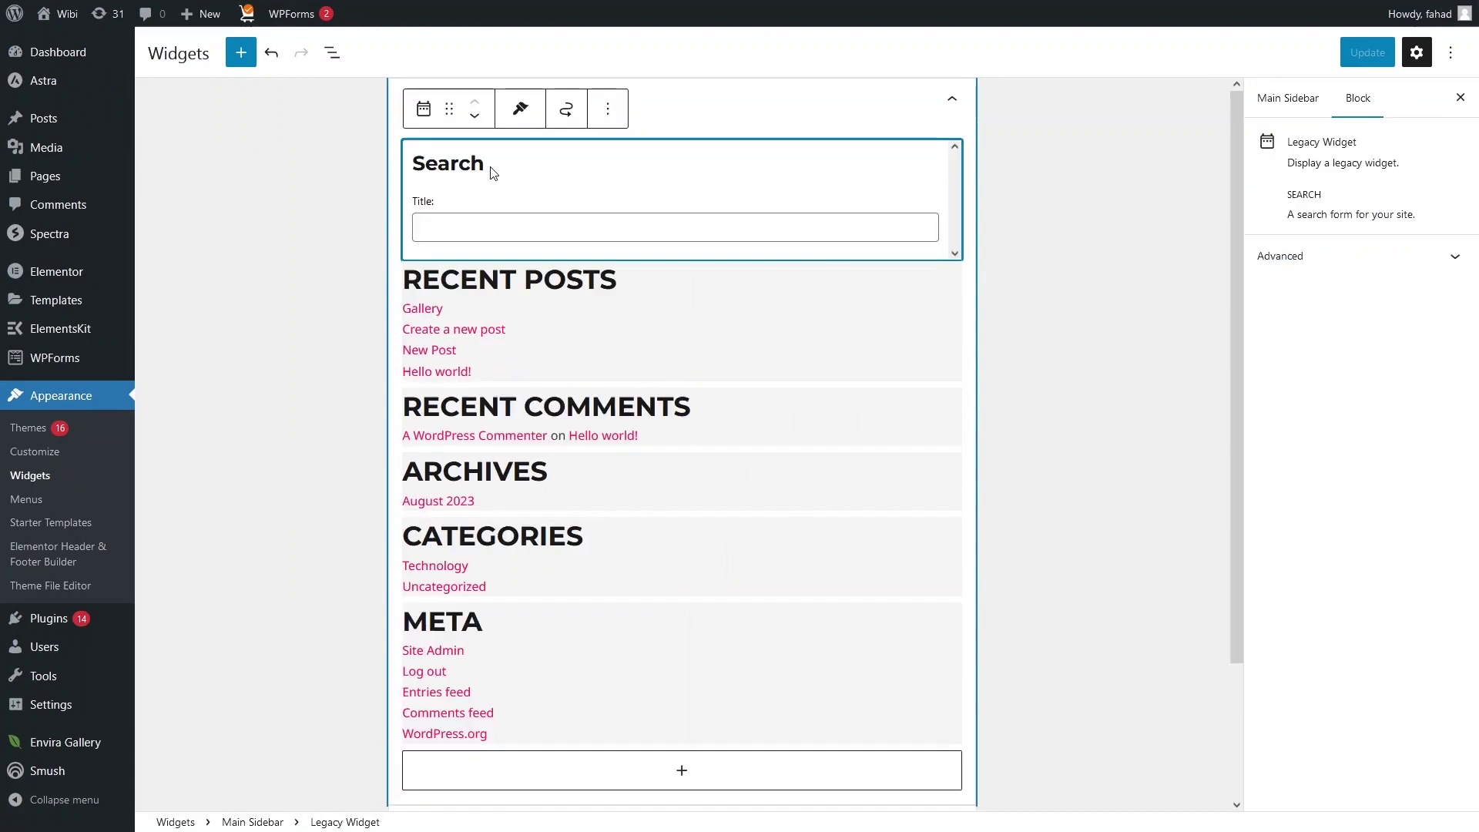
{"action": "key", "text": "Delete"}
{"action": "scroll", "coordinate": [709, 716], "scroll_direction": "down", "scroll_amount": 1}
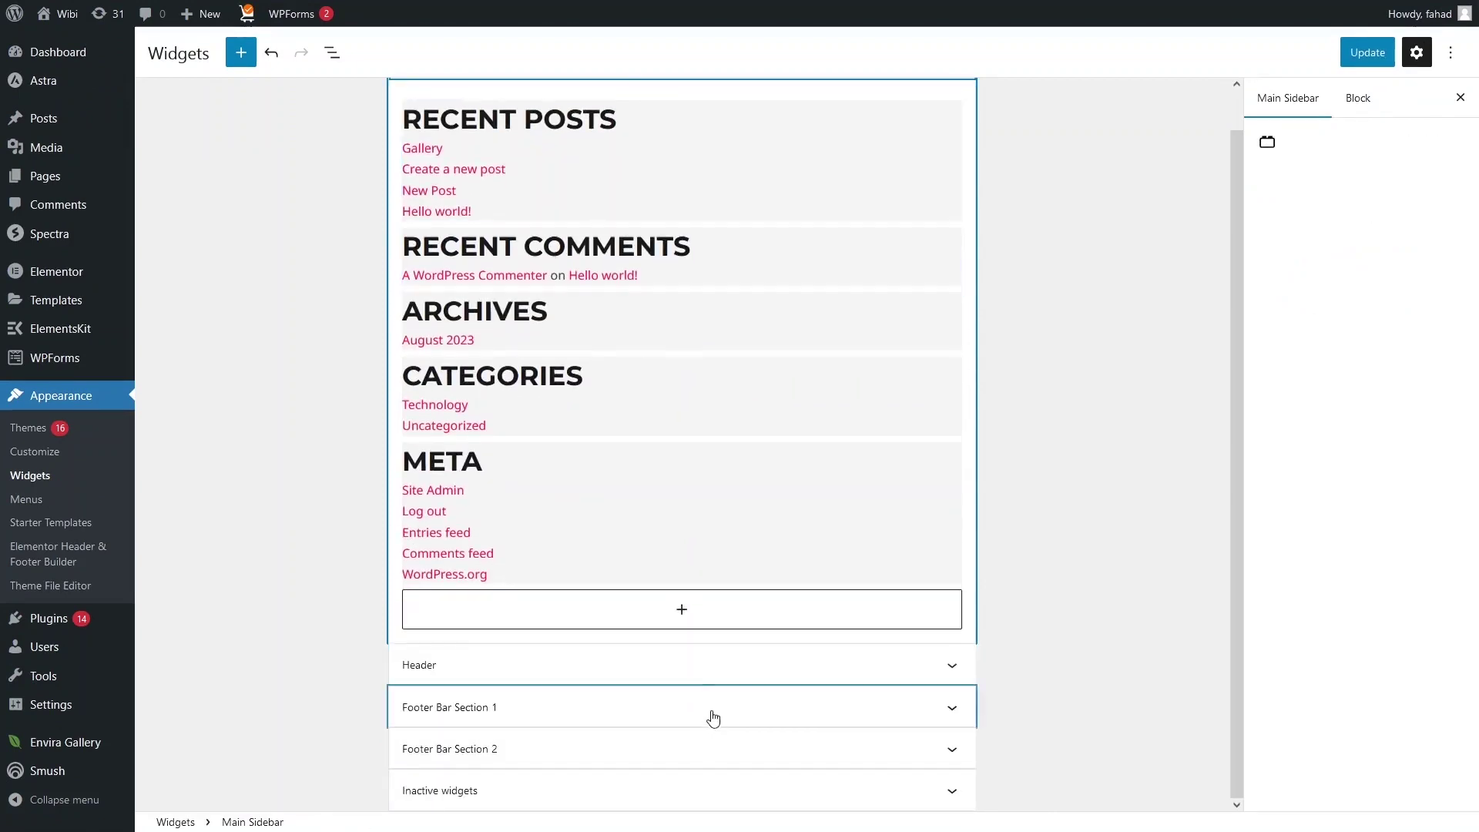
Step: Add an Image block with the lion cub photo from the Media Library at the sidebar's end
{"action": "left_click", "coordinate": [668, 611]}
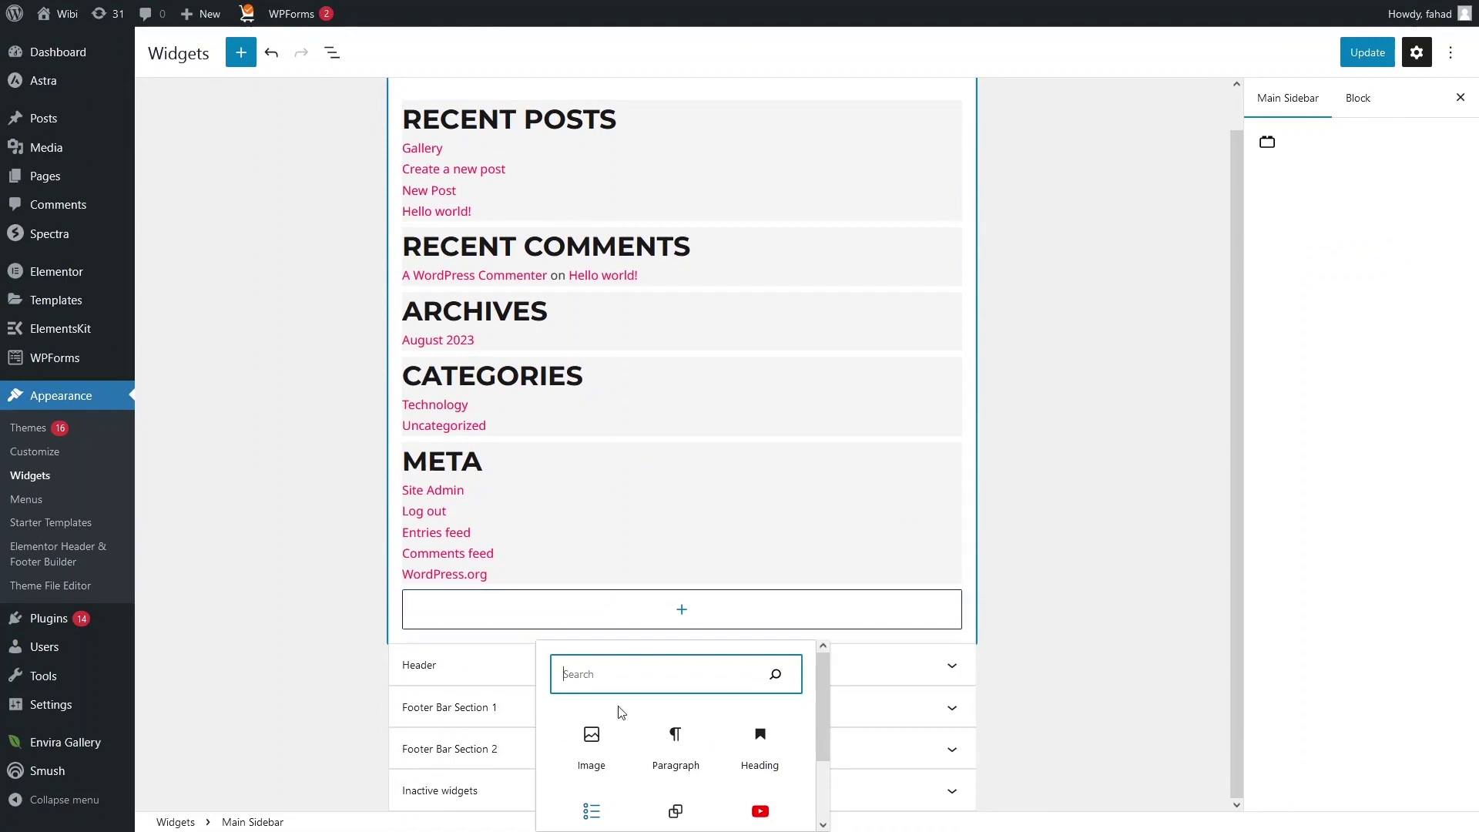
{"action": "left_click", "coordinate": [590, 743]}
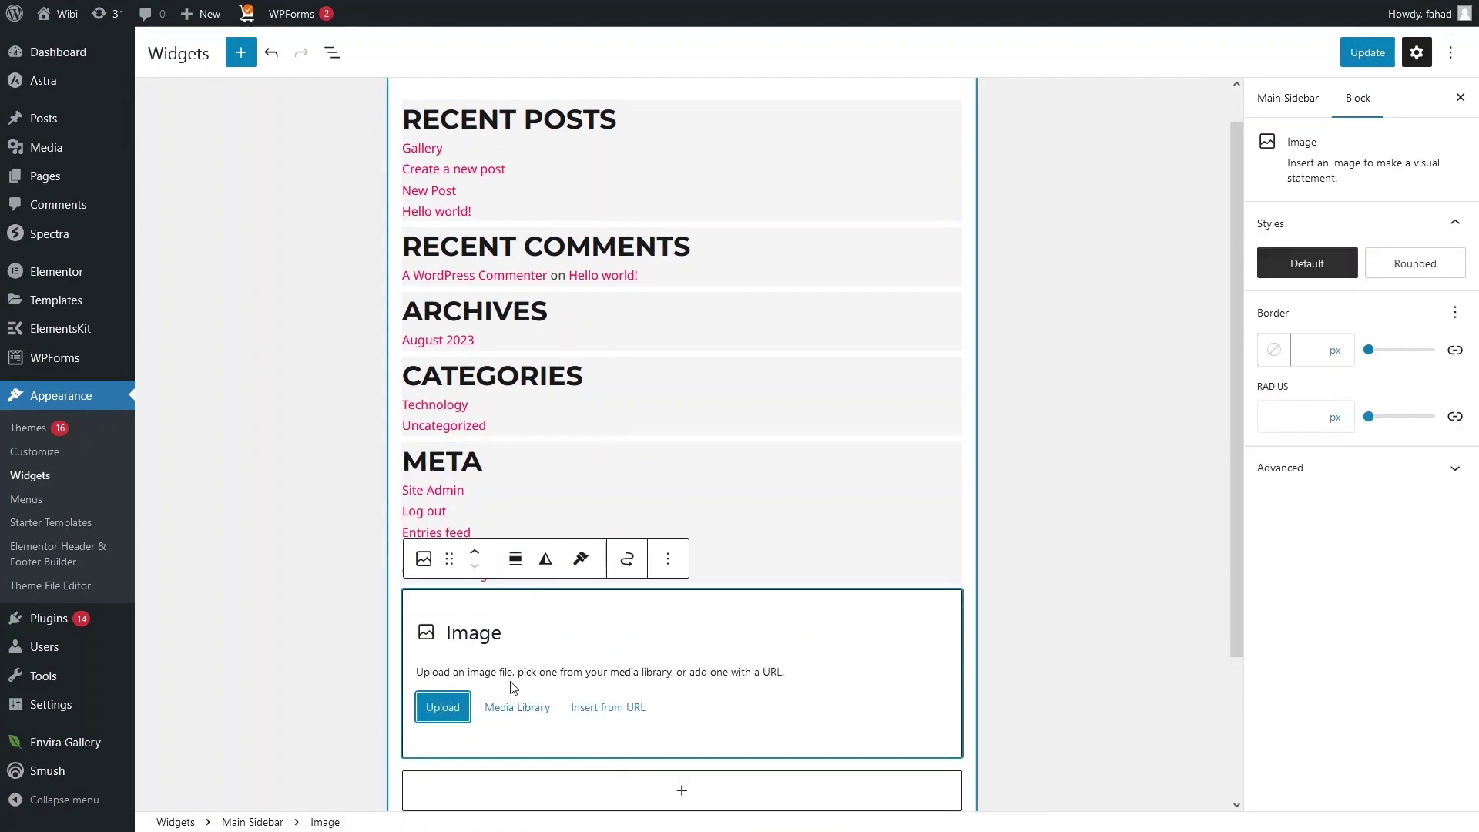
{"action": "left_click", "coordinate": [517, 708]}
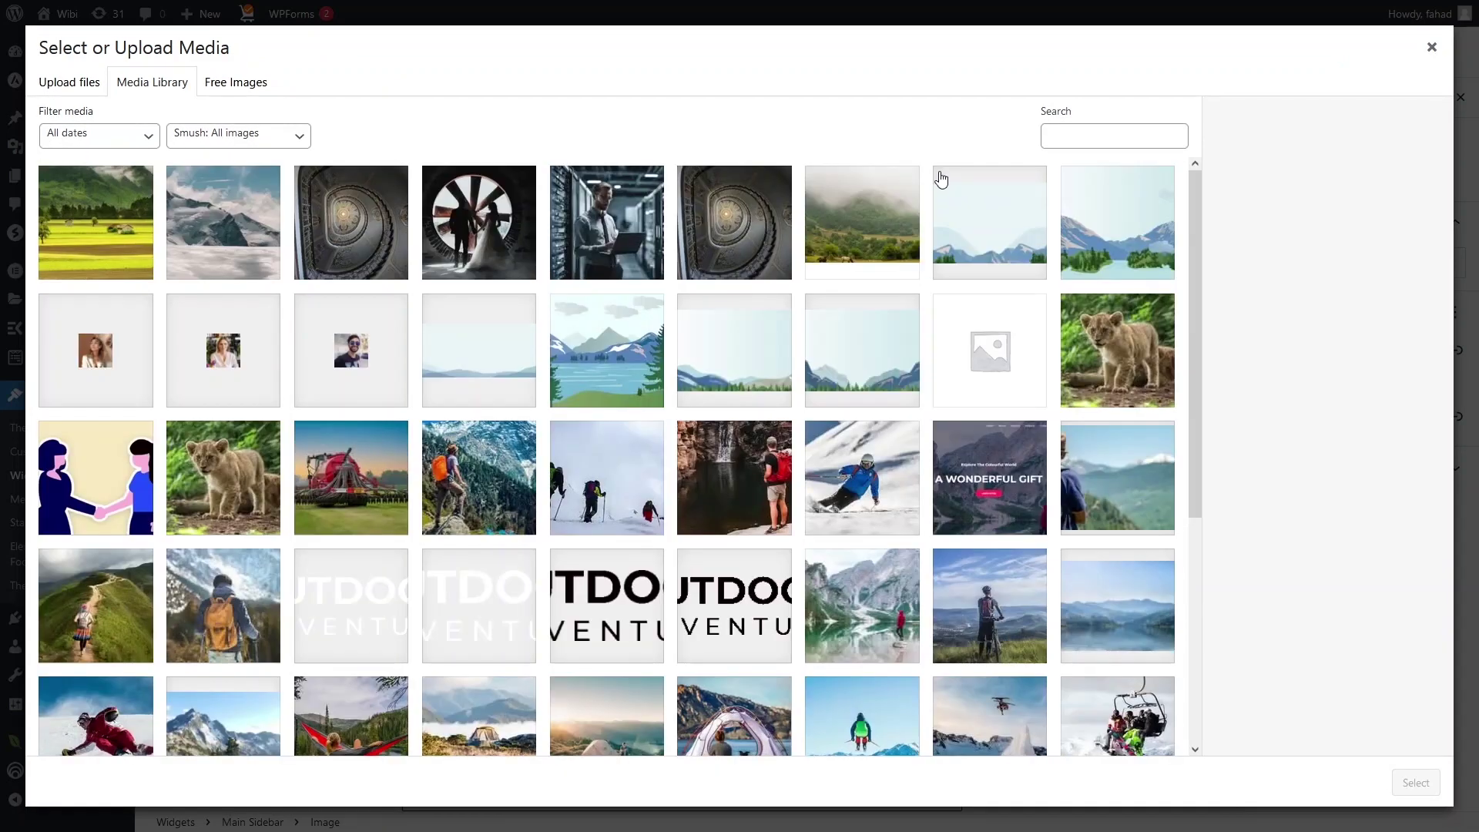
{"action": "left_click", "coordinate": [1146, 362]}
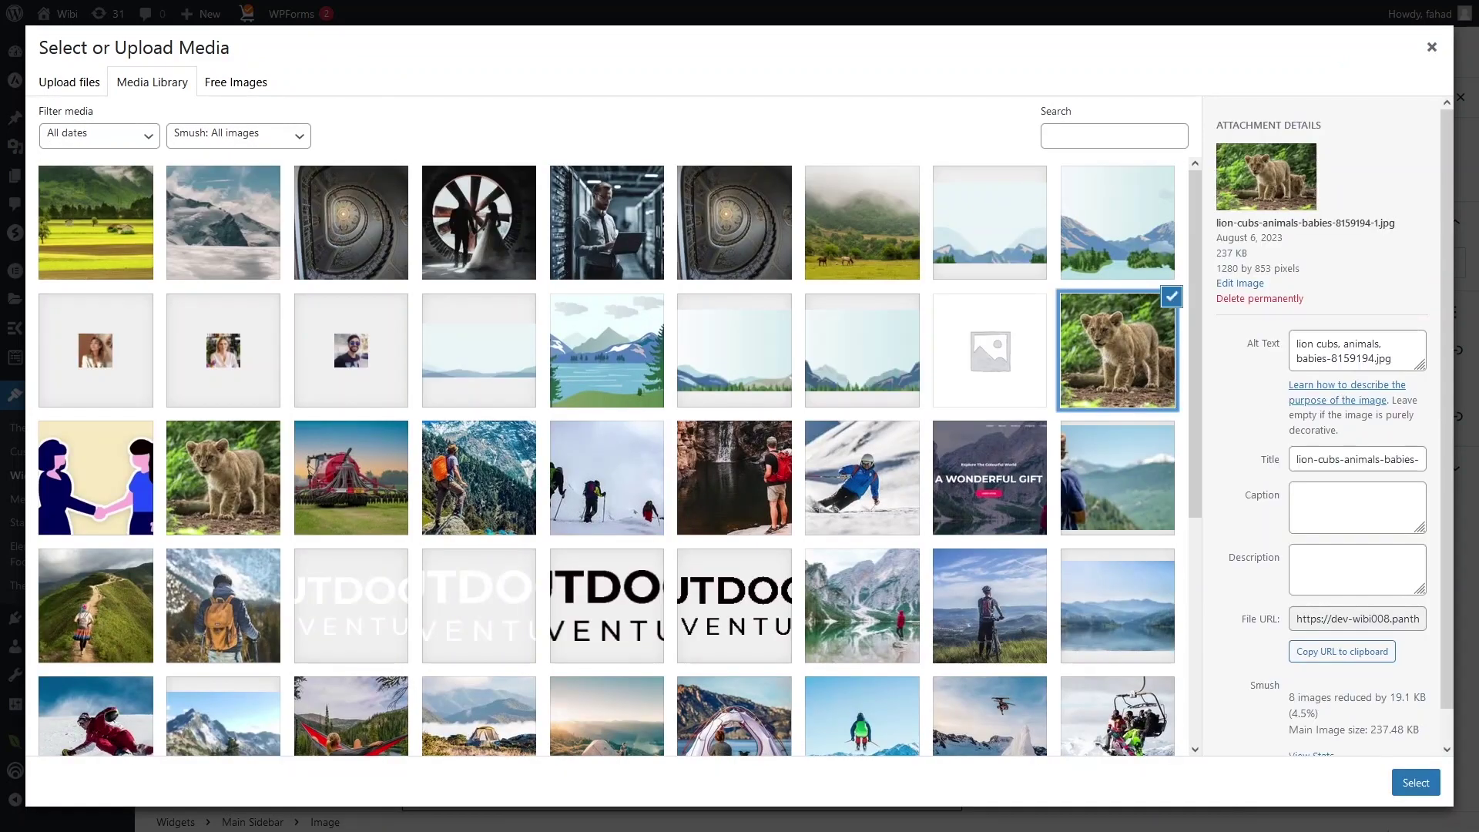
{"action": "left_click", "coordinate": [1423, 779]}
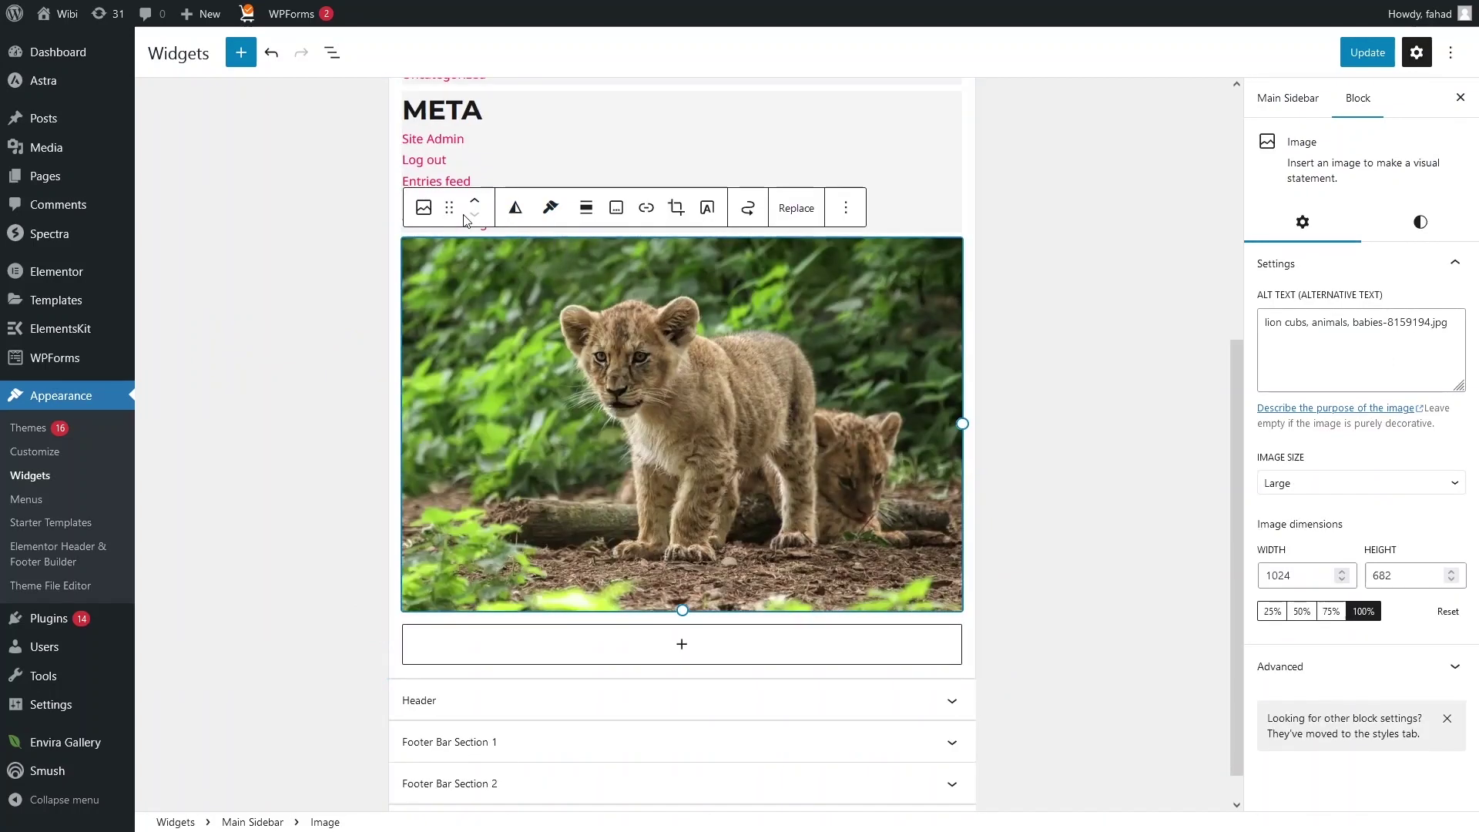
{"action": "left_click", "coordinate": [610, 655]}
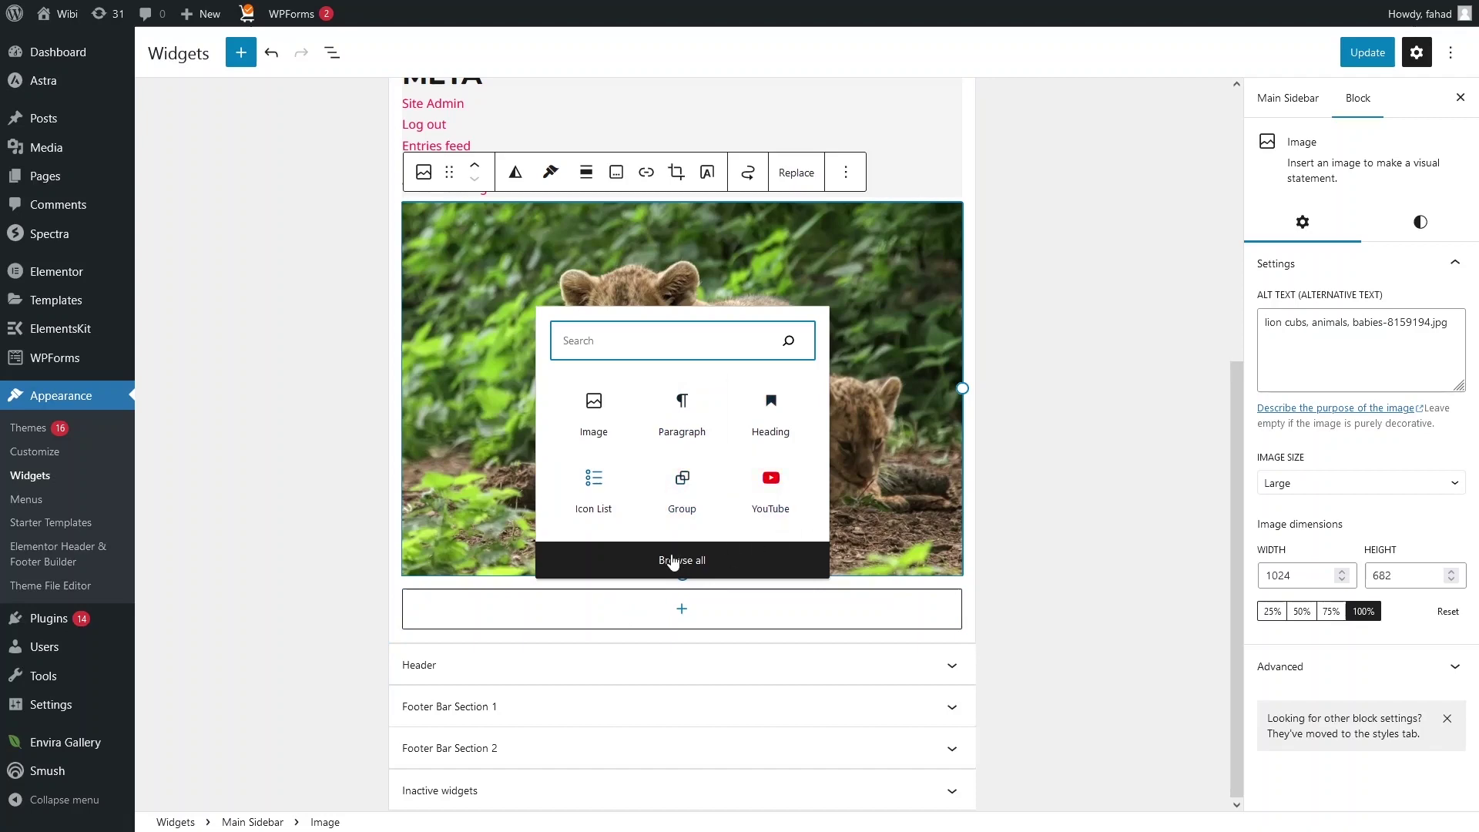
Step: Add a Spectra Social Share block below the lion cub image
{"action": "left_click", "coordinate": [672, 561]}
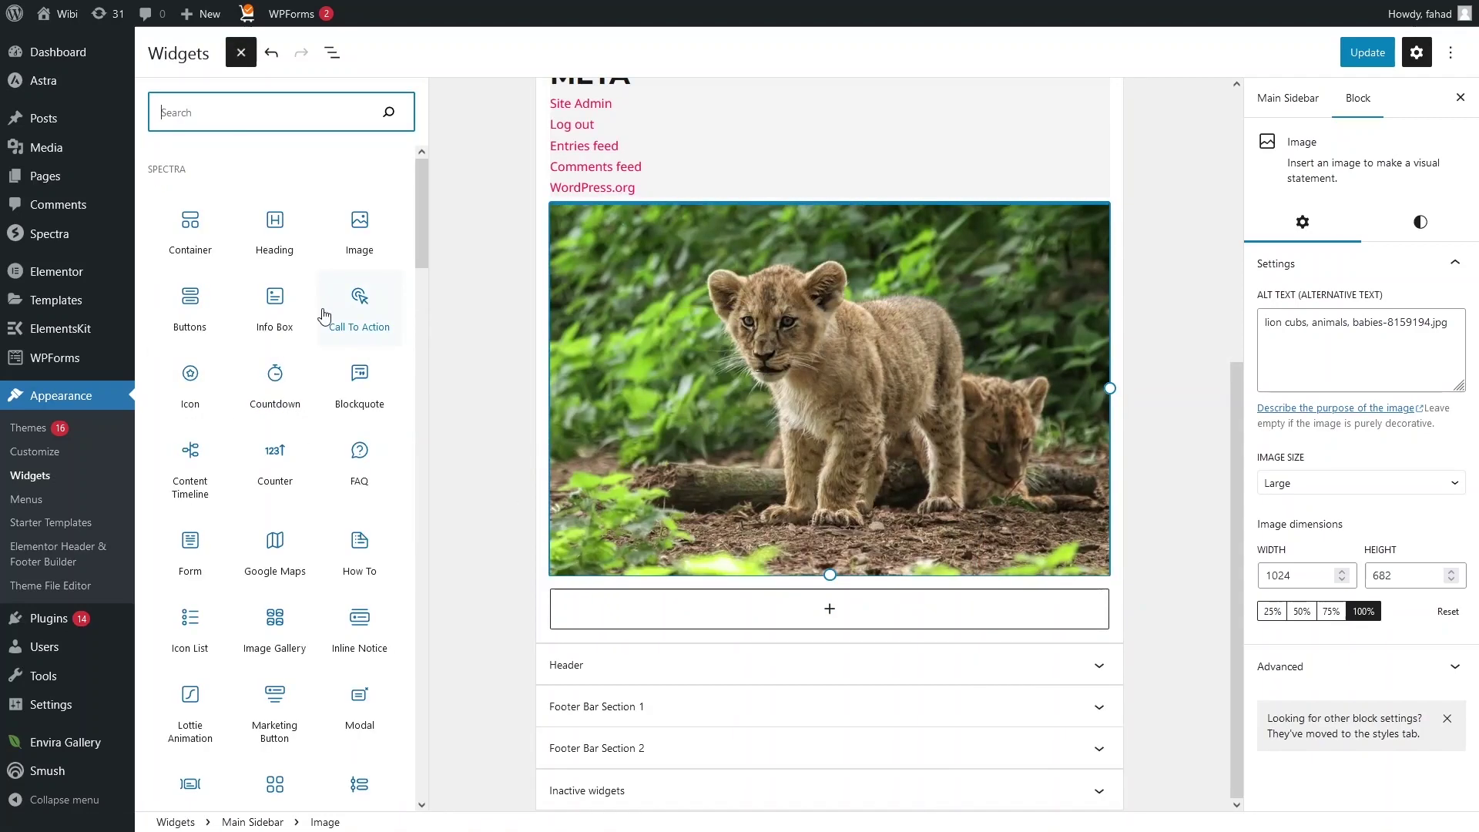
{"action": "left_click_drag", "start_coordinate": [424, 181], "coordinate": [425, 299]}
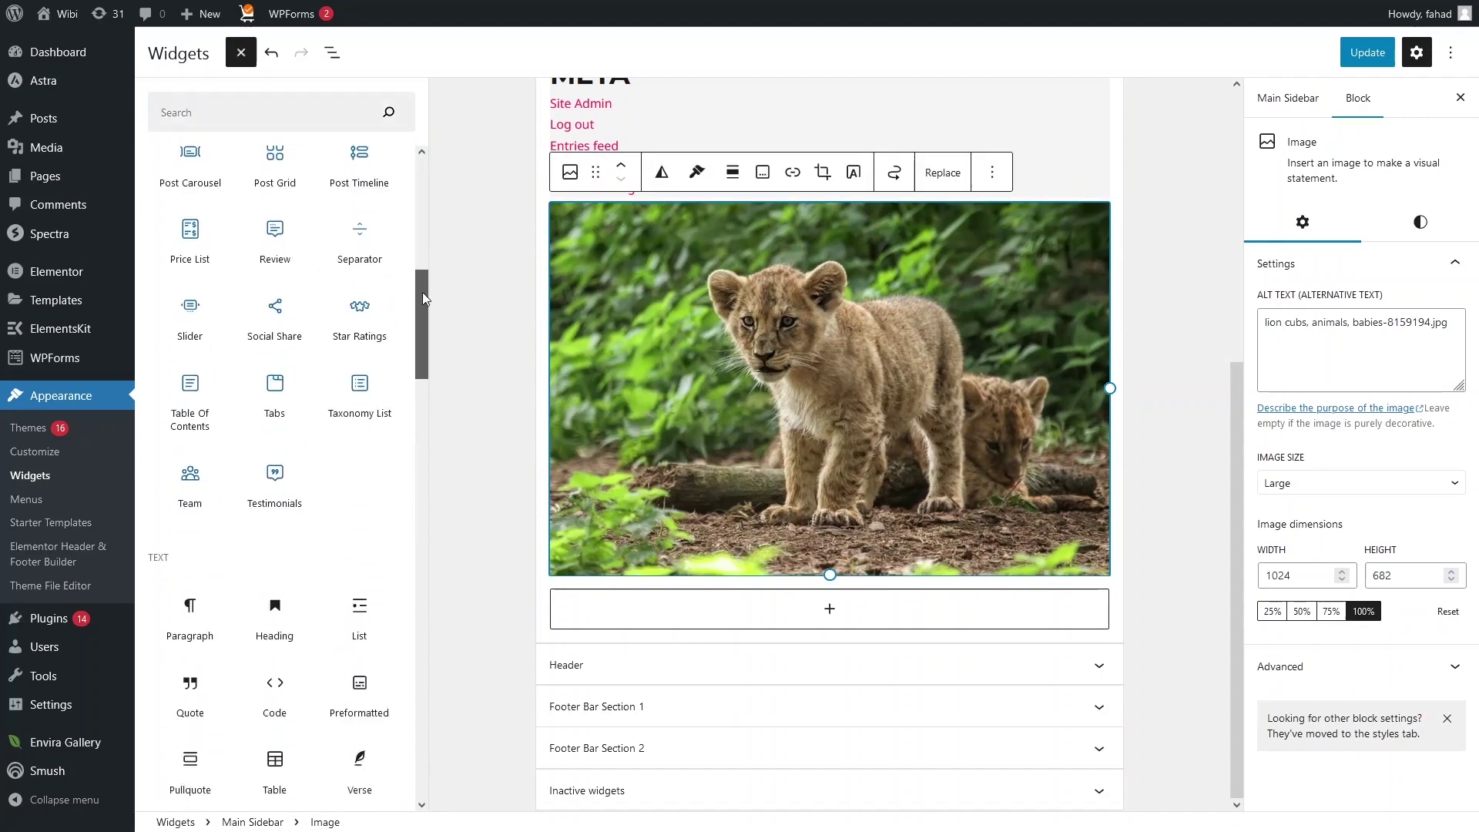
{"action": "left_click", "coordinate": [422, 299]}
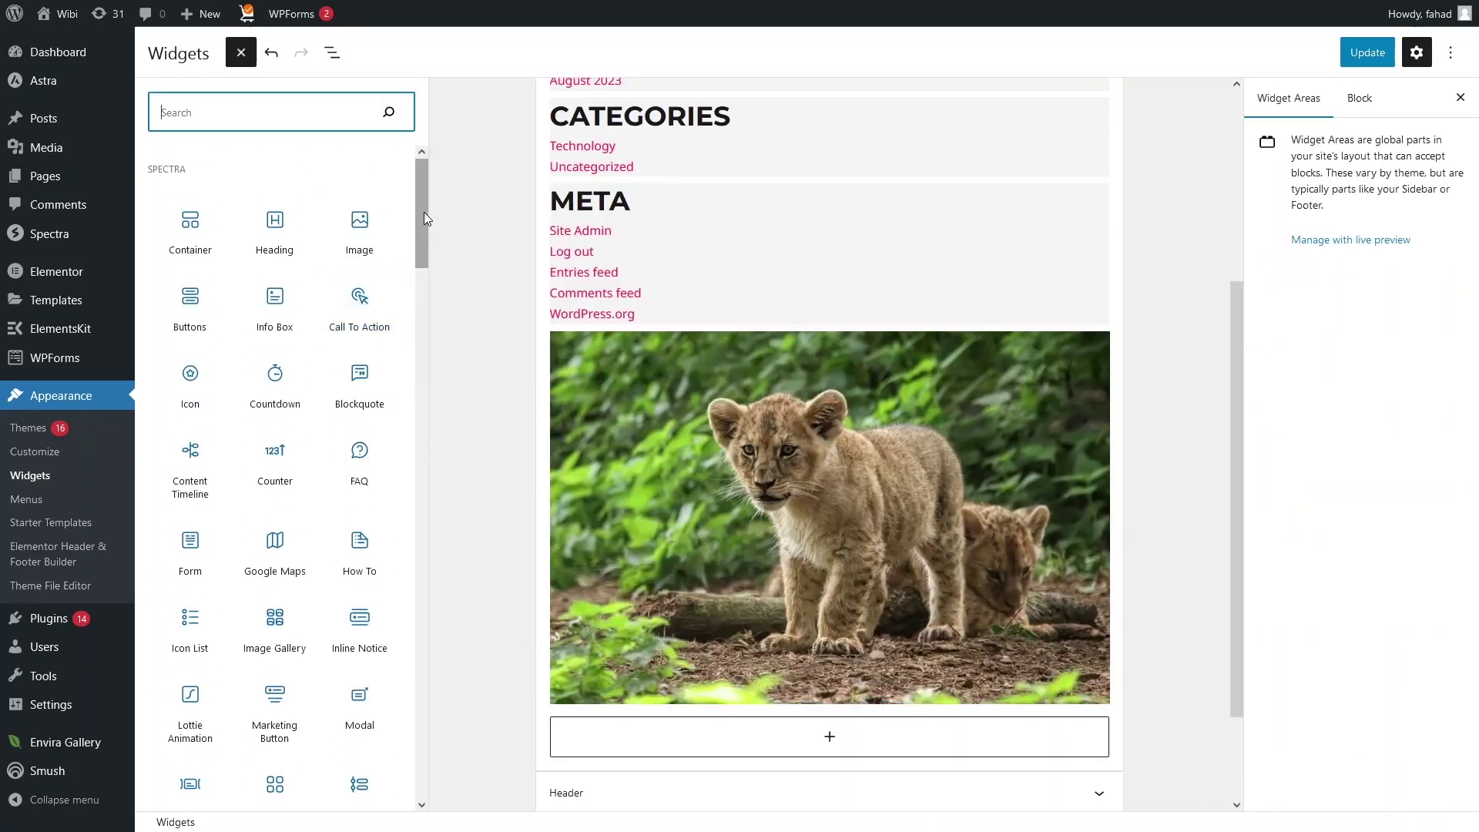
{"action": "left_click_drag", "start_coordinate": [419, 259], "coordinate": [421, 332]}
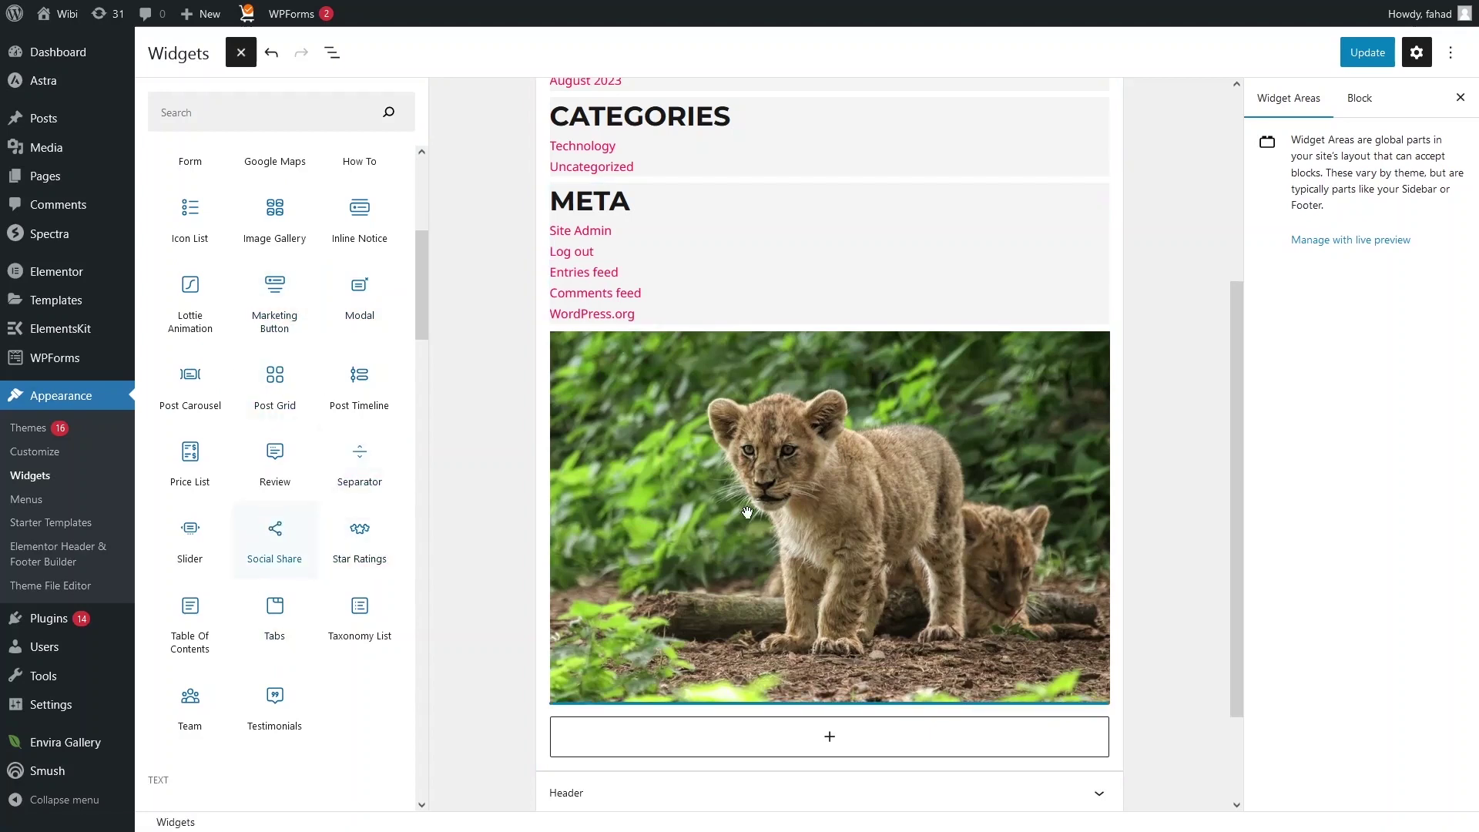
{"action": "left_click_drag", "start_coordinate": [459, 364], "coordinate": [640, 345]}
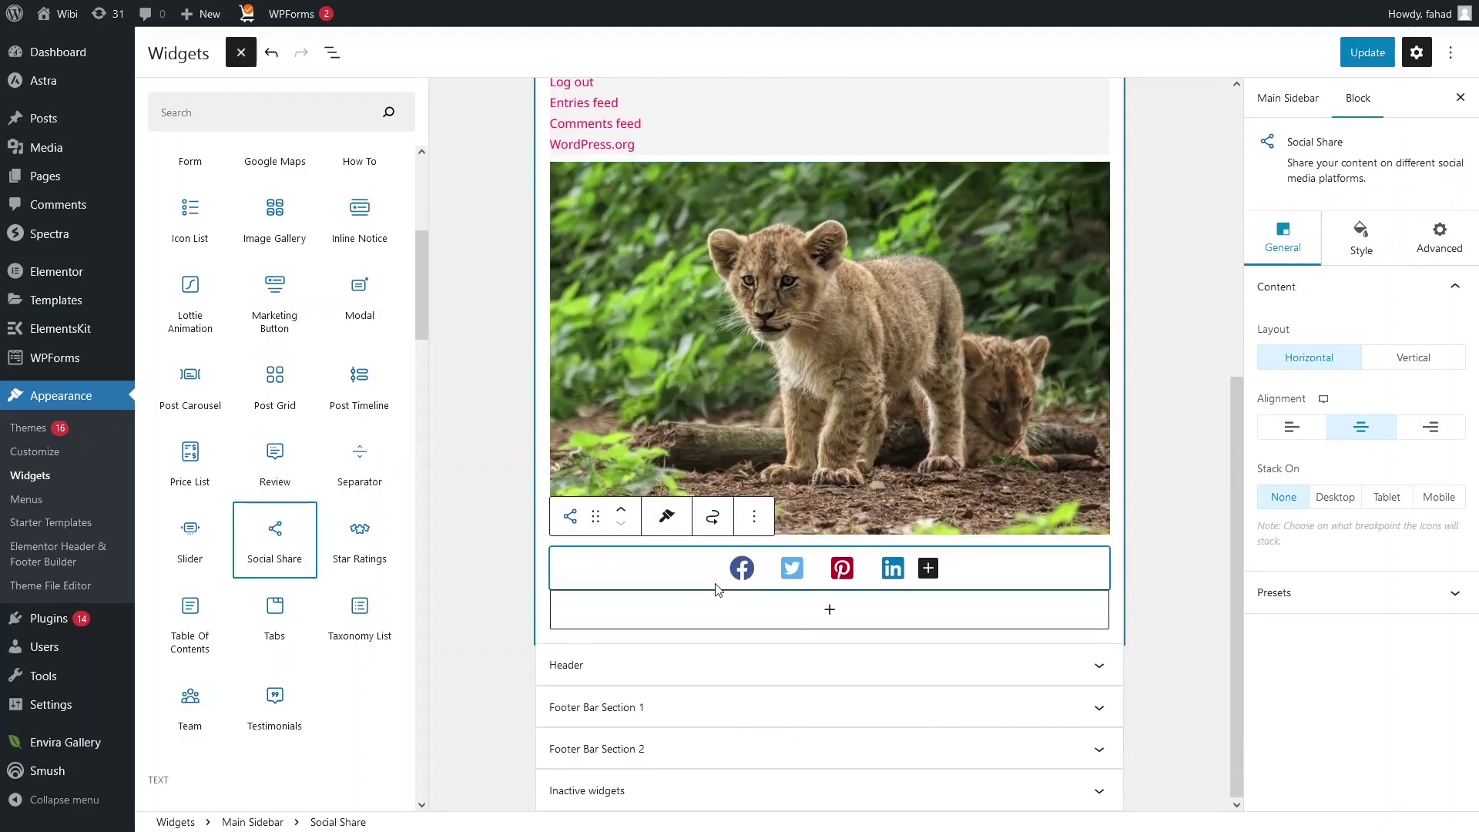
Step: Add a Subscribe Now Marketing Button block below the share icons
{"action": "scroll", "coordinate": [381, 477], "scroll_direction": "up", "scroll_amount": 1}
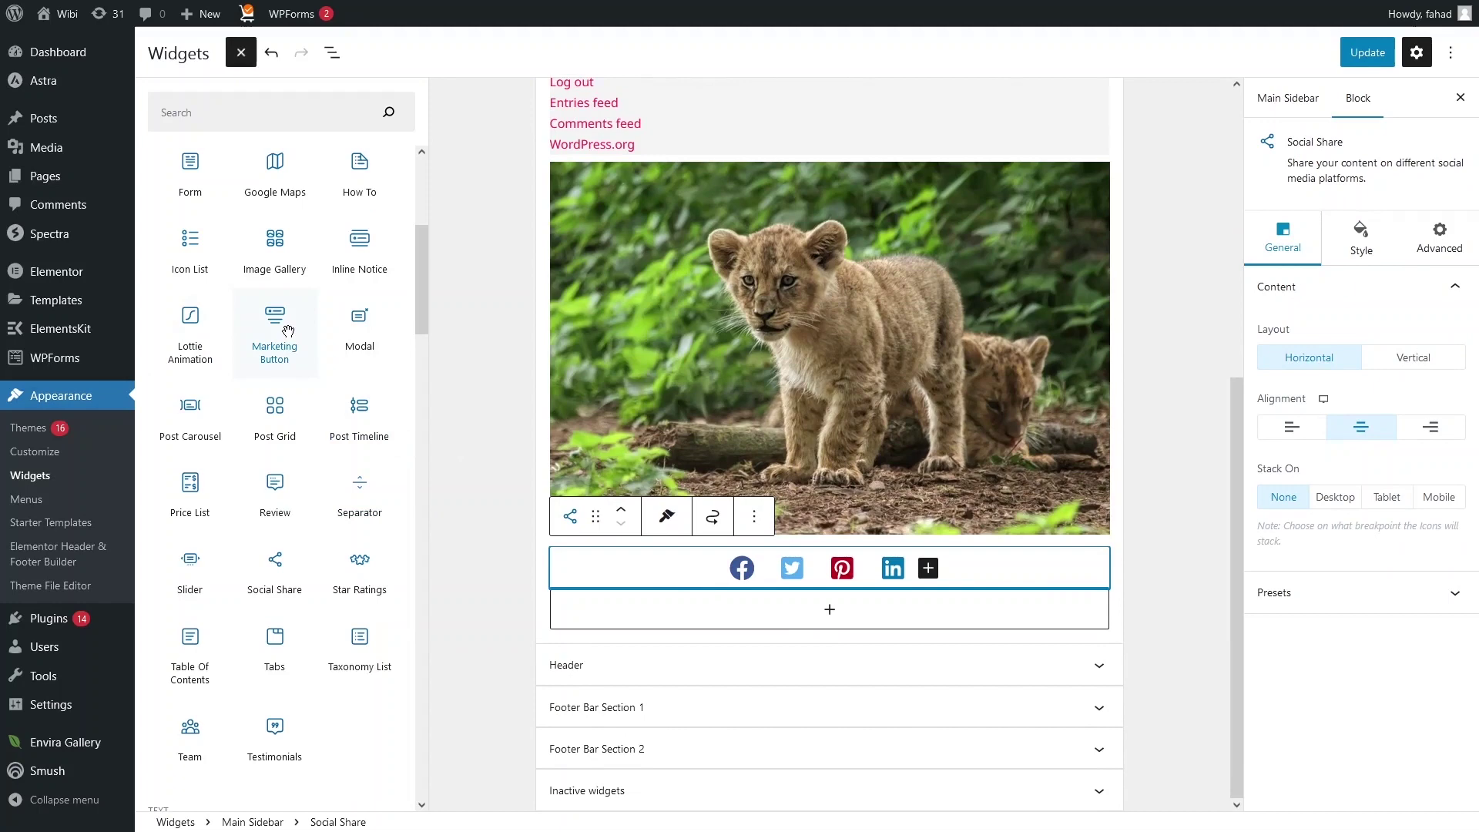
{"action": "left_click_drag", "start_coordinate": [522, 658], "coordinate": [853, 571]}
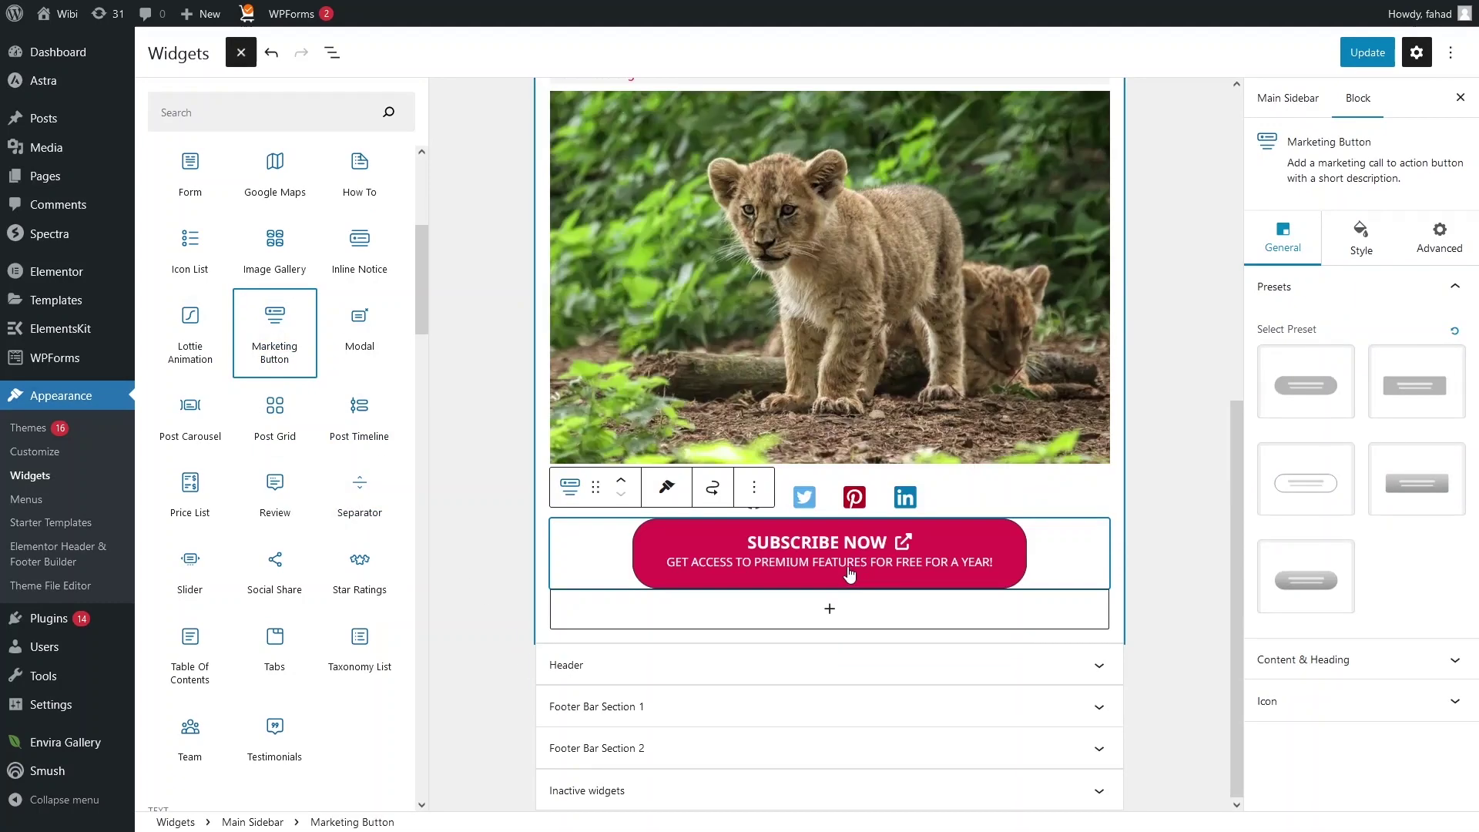
{"action": "left_click", "coordinate": [882, 585]}
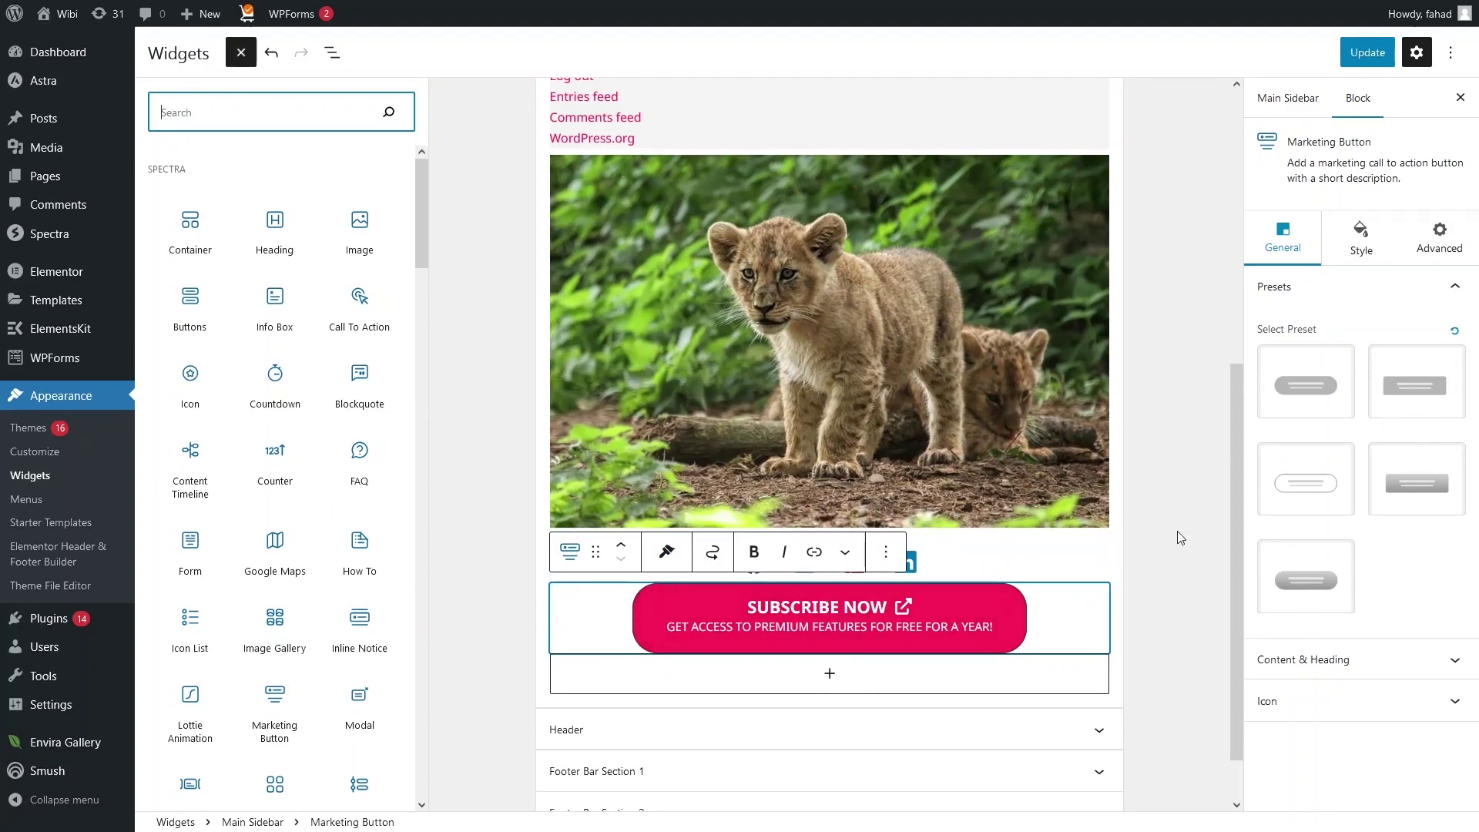
{"action": "left_click", "coordinate": [1158, 612]}
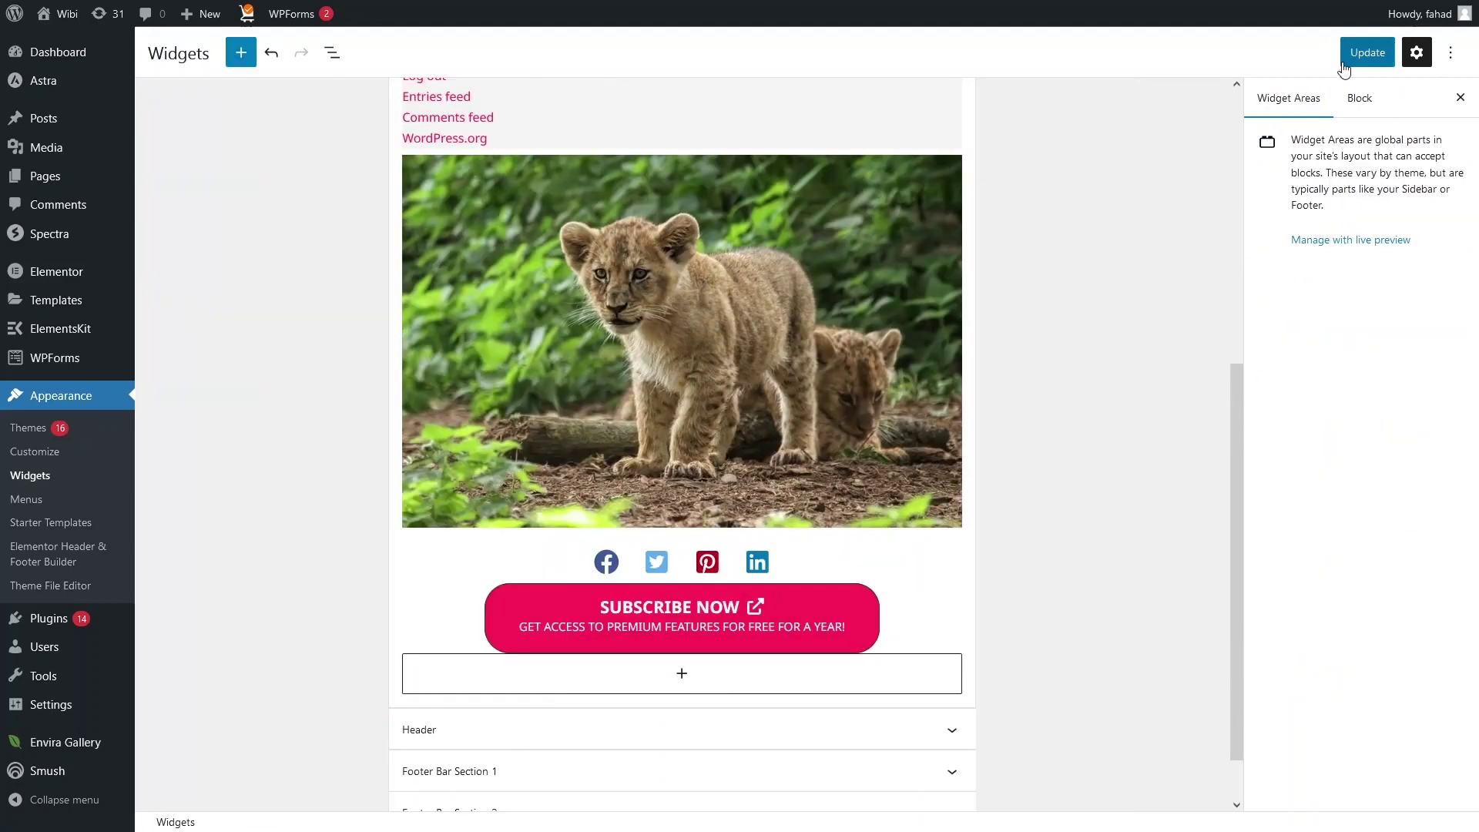
Step: Save the widgets, then reload the live Elementor #2459 page to see the new sidebar items
{"action": "left_click", "coordinate": [1366, 52]}
{"action": "mouse_move", "coordinate": [201, 7]}
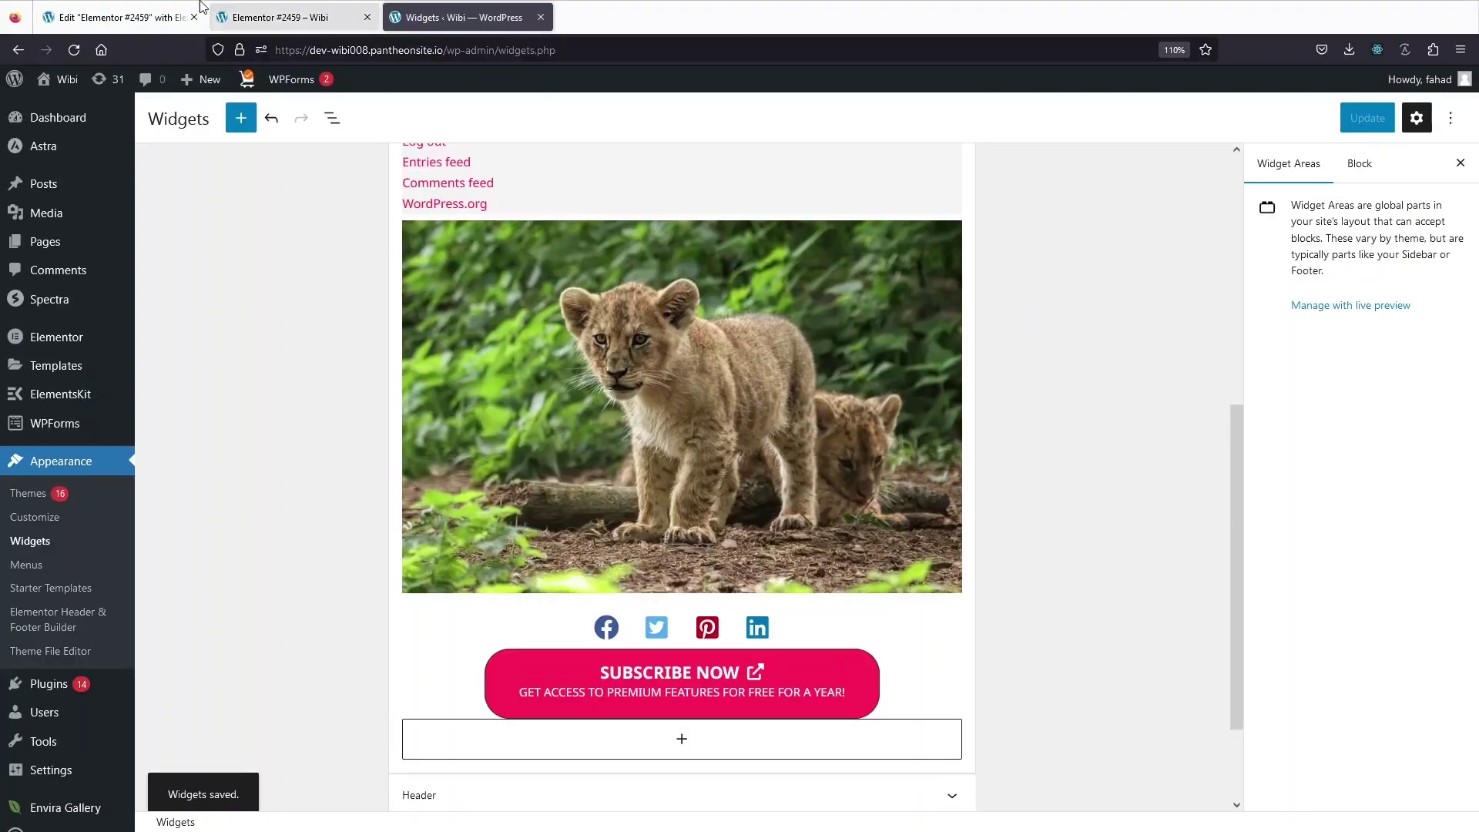
{"action": "left_click", "coordinate": [302, 14]}
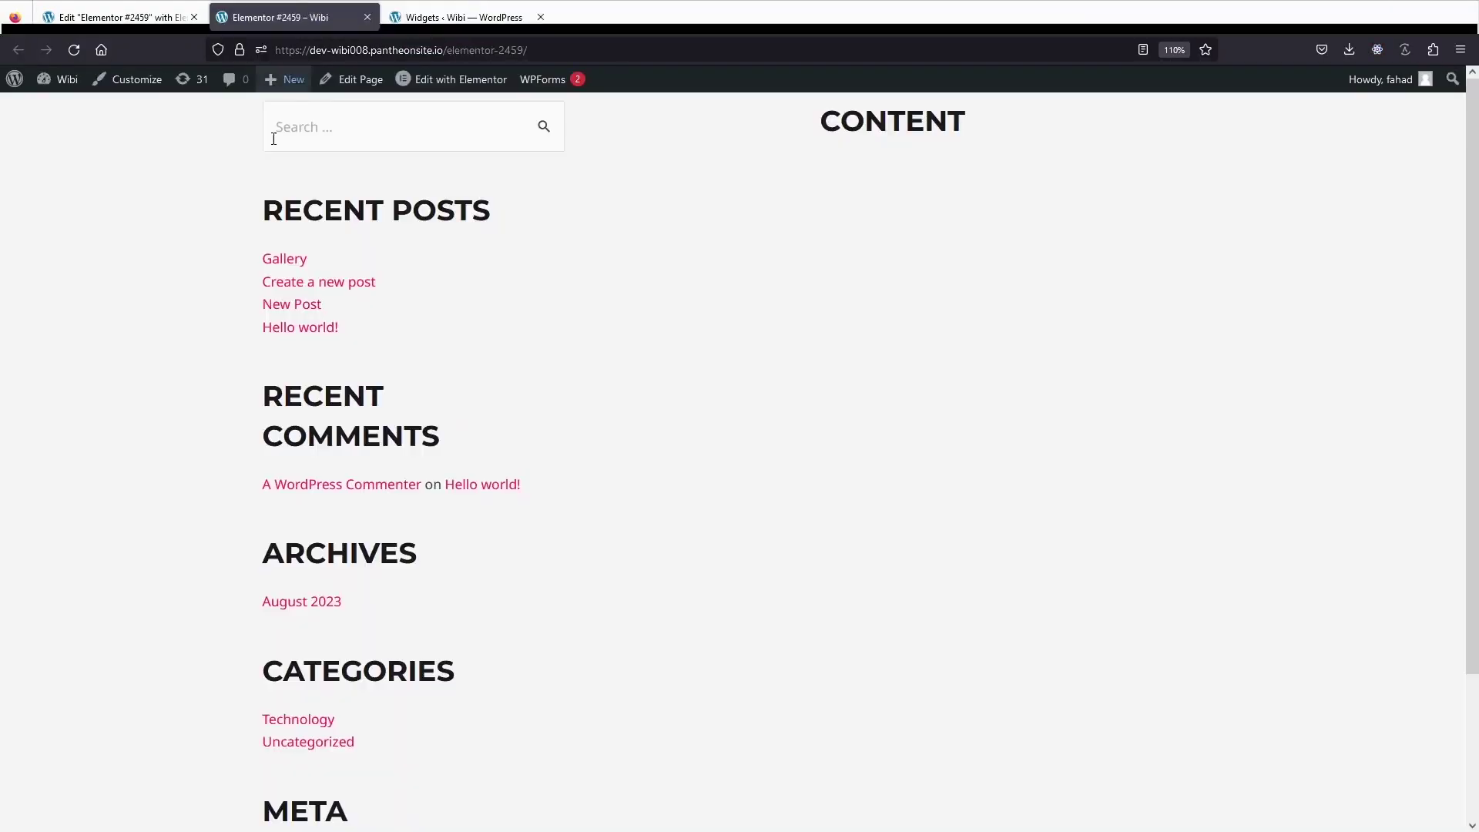
{"action": "left_click", "coordinate": [75, 49]}
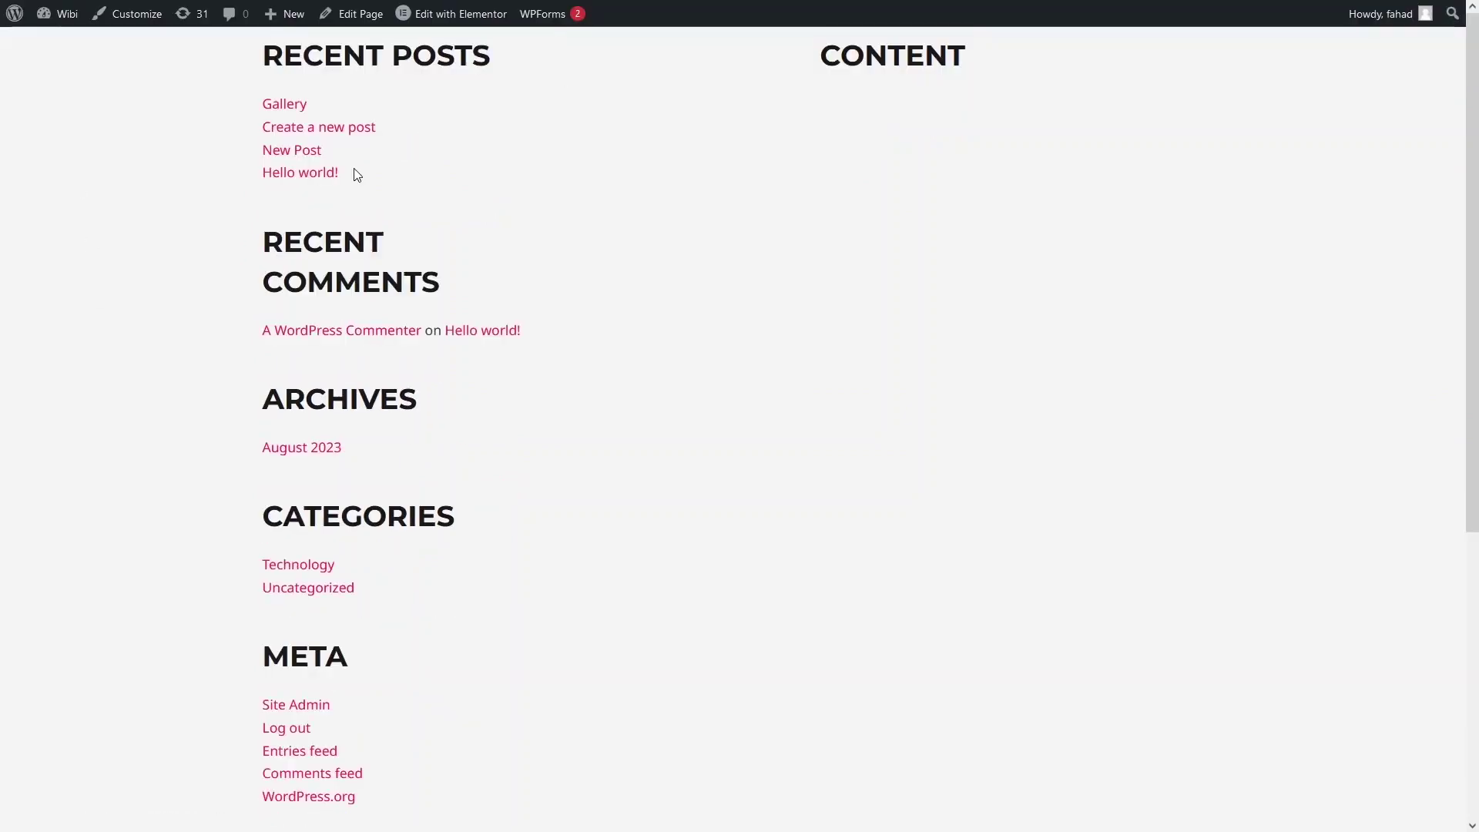
{"action": "scroll", "coordinate": [369, 177], "scroll_direction": "down", "scroll_amount": 5}
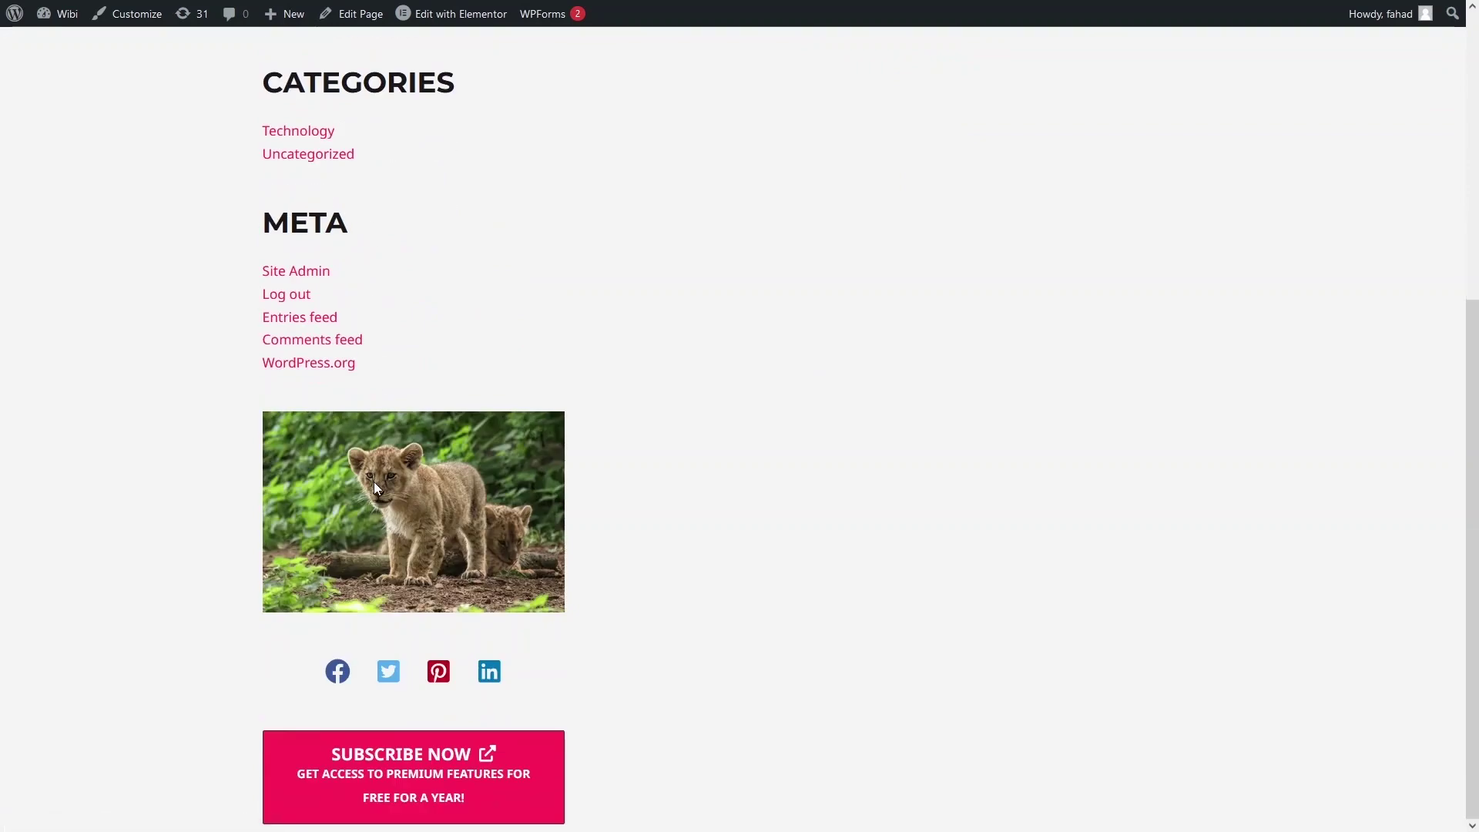